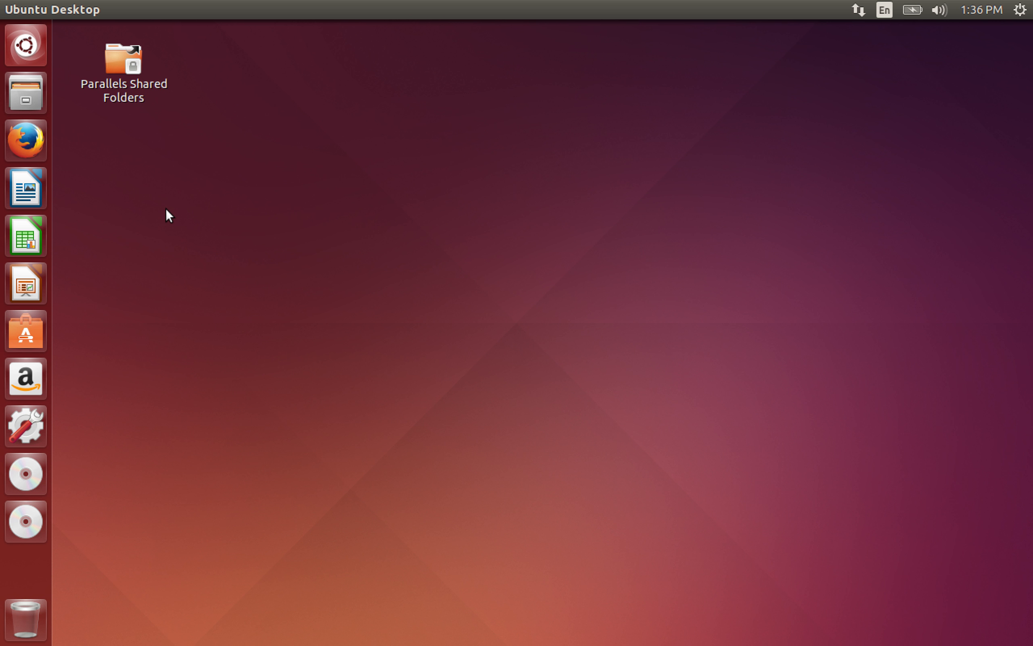
- Open a Terminal, change into the lucida folder and run 'make start_lucida'
key(super)
text(ter)
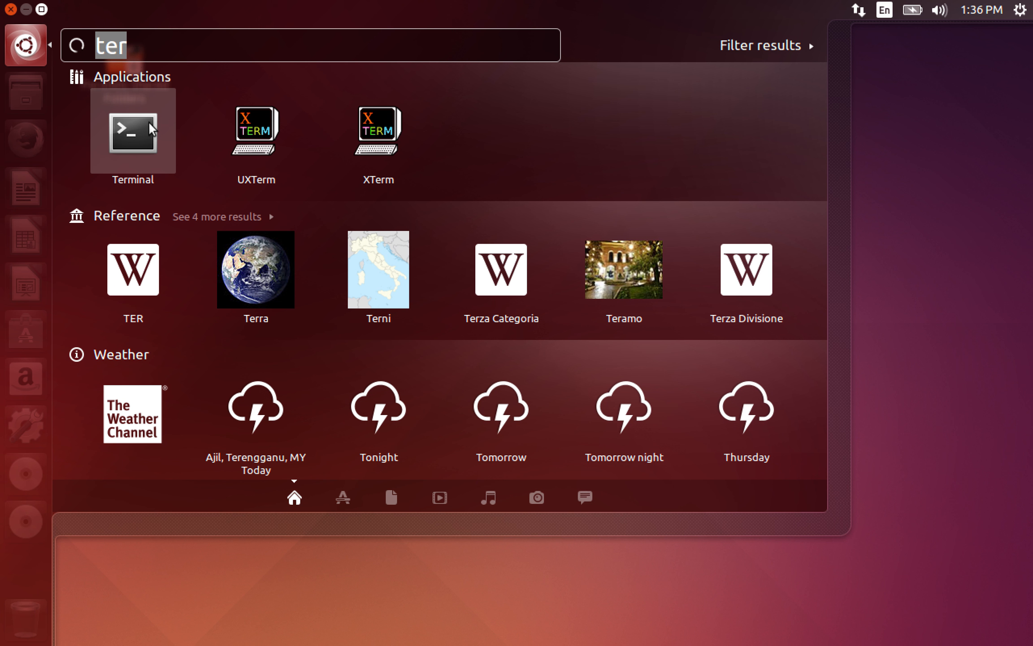
click(149, 123)
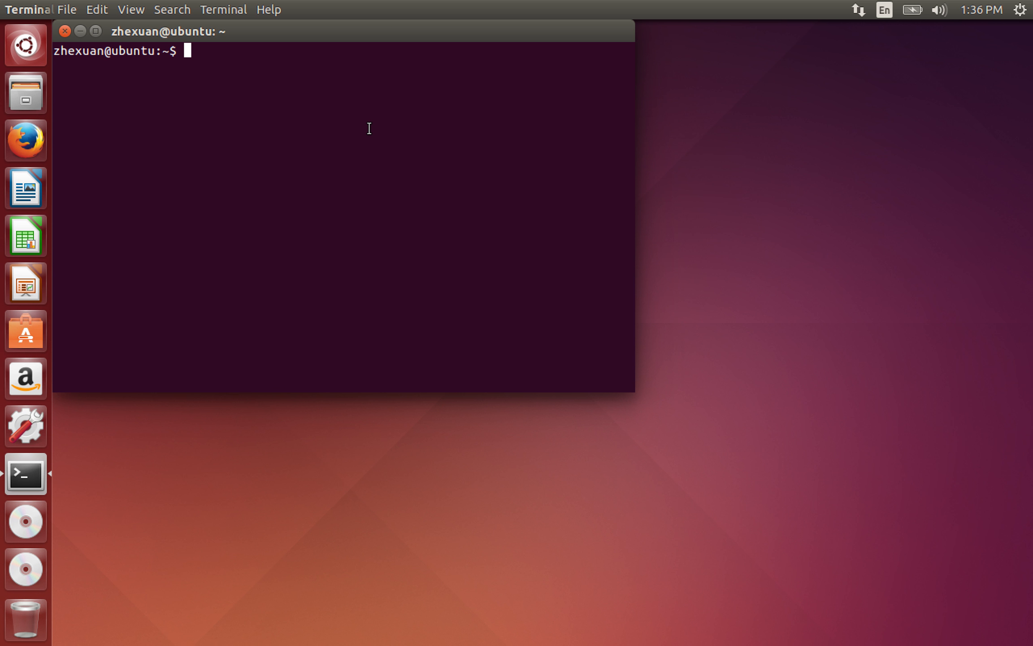
text(cd lucida)
key(Return)
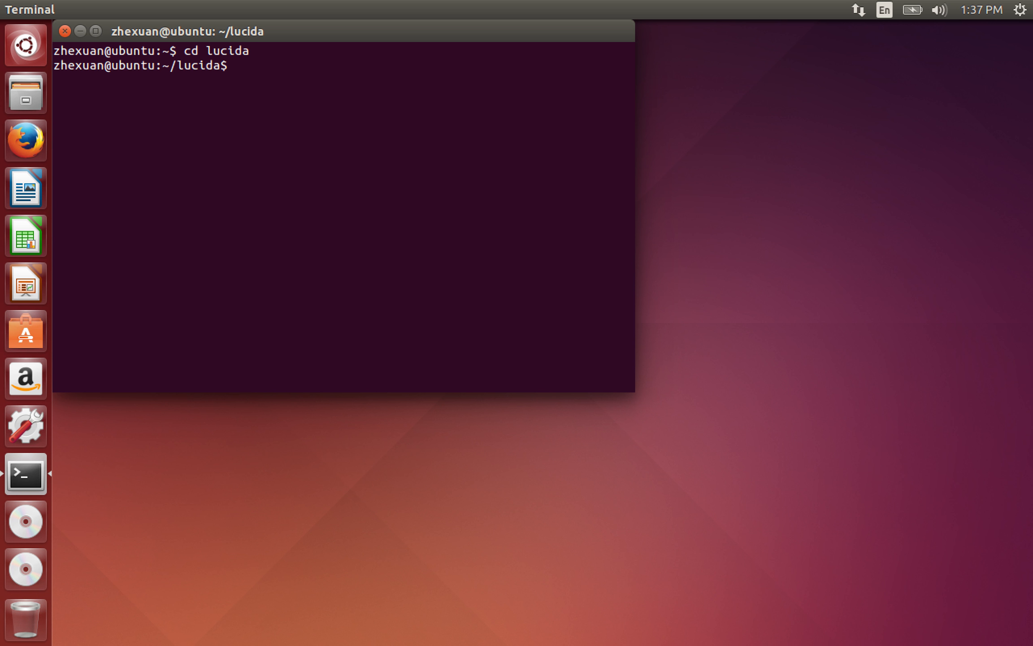
text(make start_lucida)
key(Return)
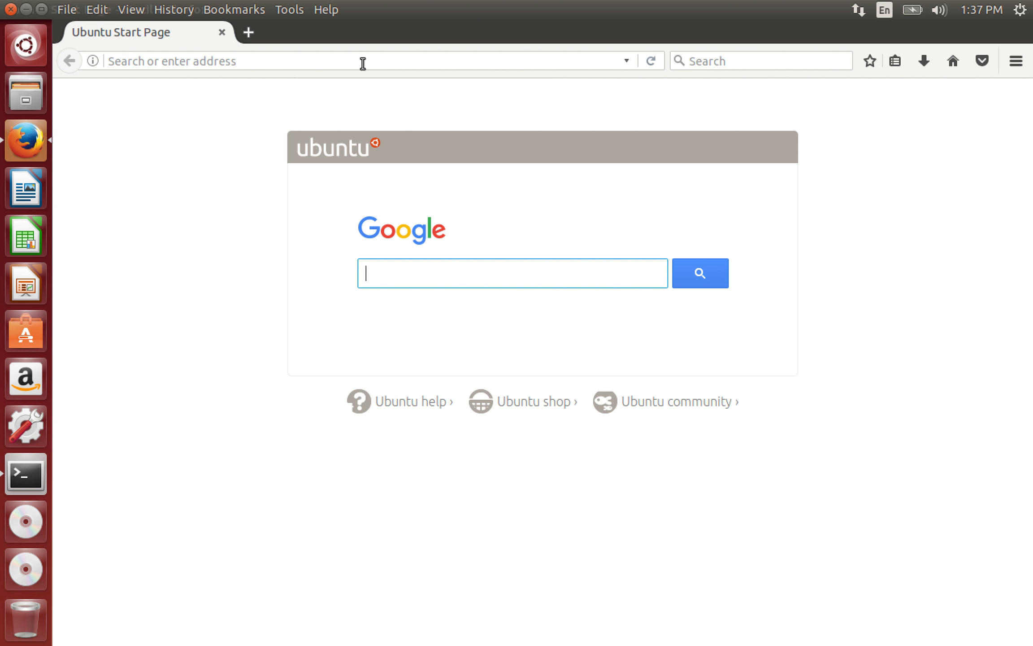
- Load localhost:3000 in Firefox
text(locaho)
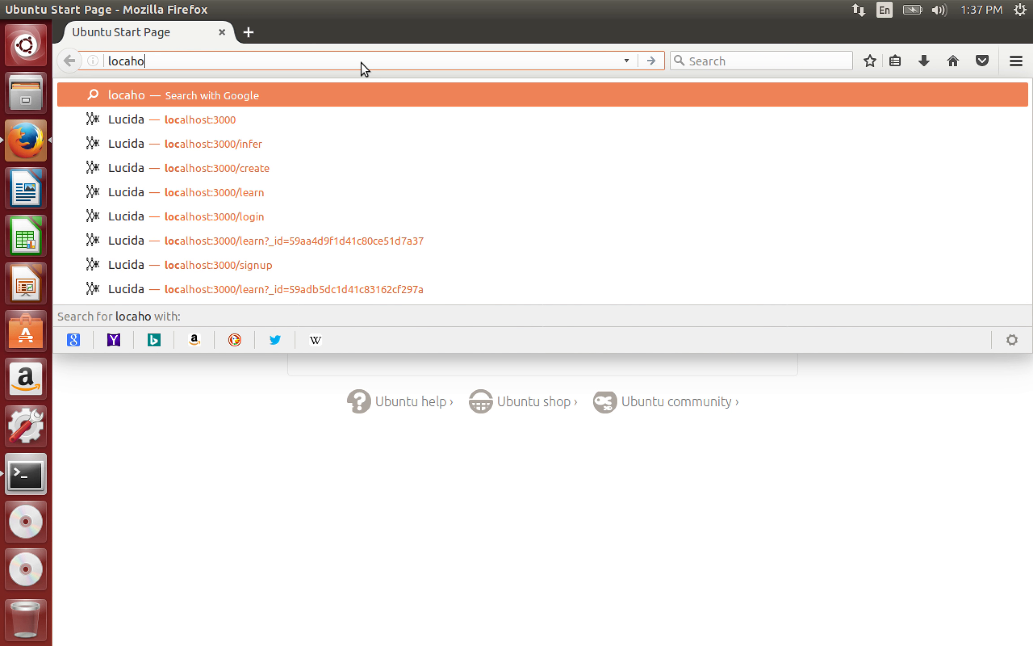
key(BackSpace)
key(BackSpace)
key(BackSpace)
text(l)
key(BackSpace)
text(alhos)
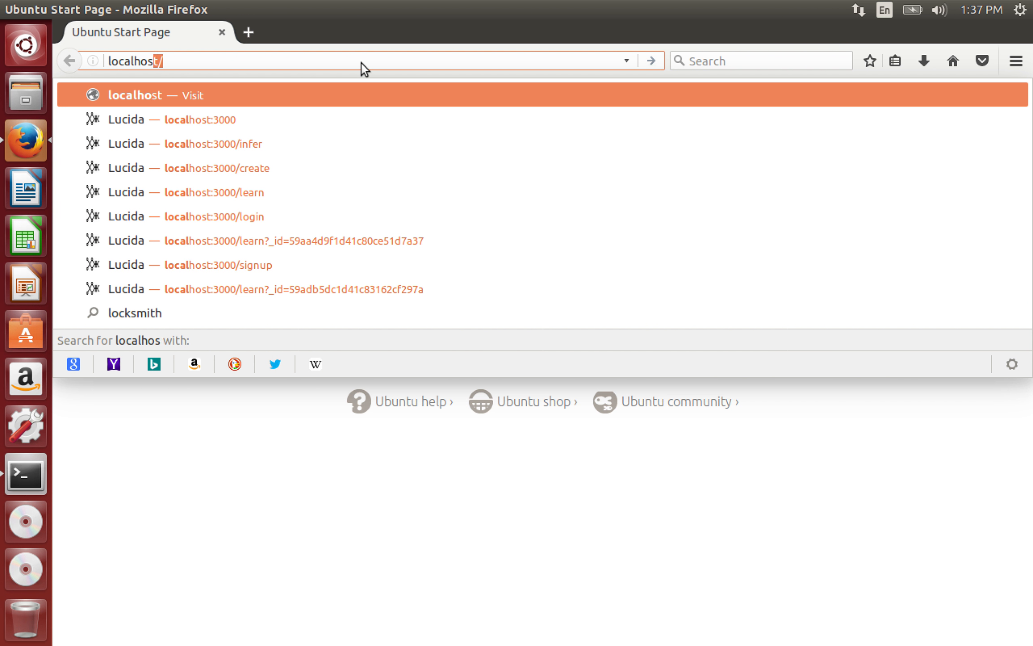
text(t:3000)
key(Return)
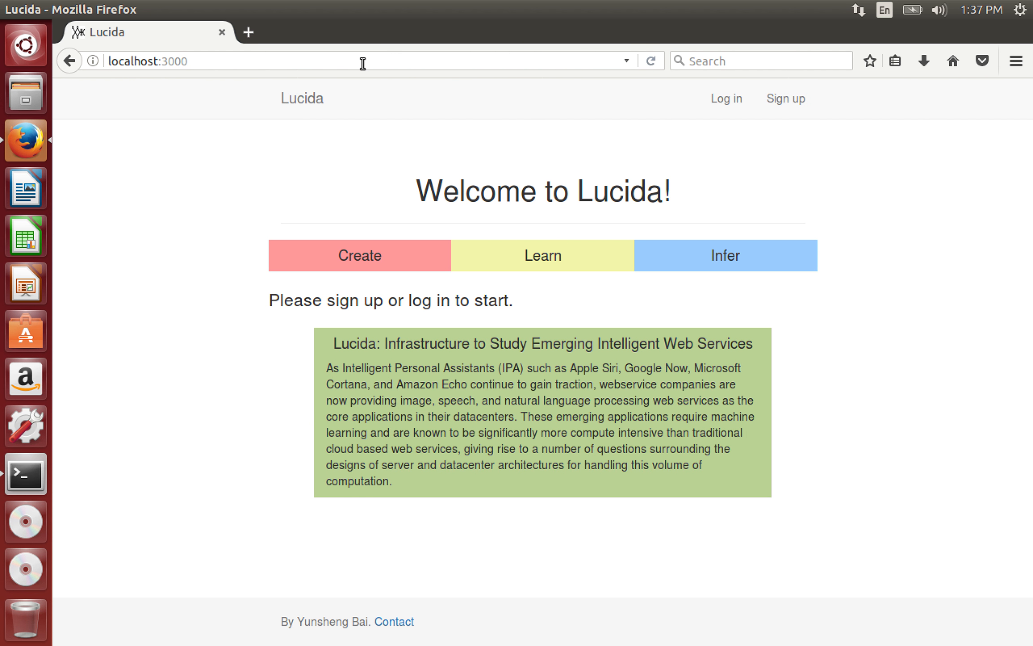
- Log in with the account's username and password, declining to save the login
click(728, 104)
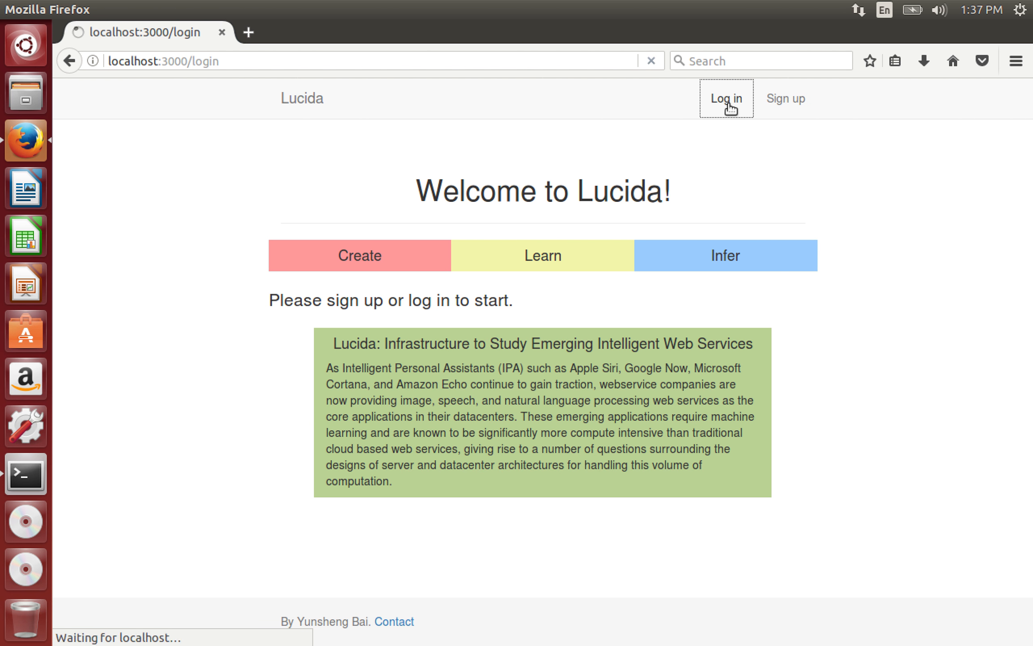
click(364, 300)
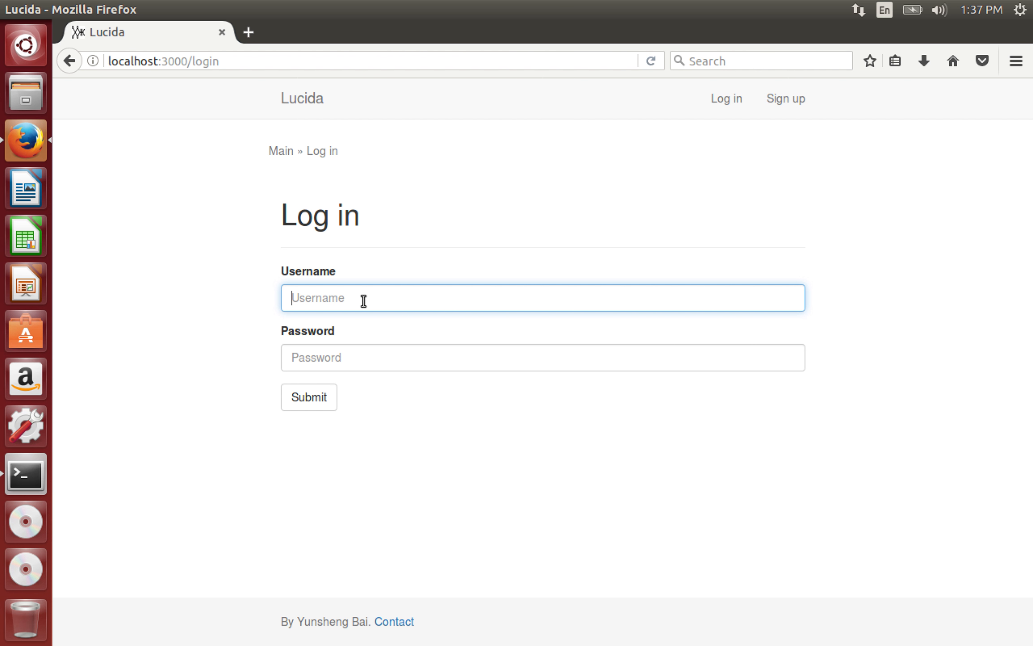
text(zhexuan)
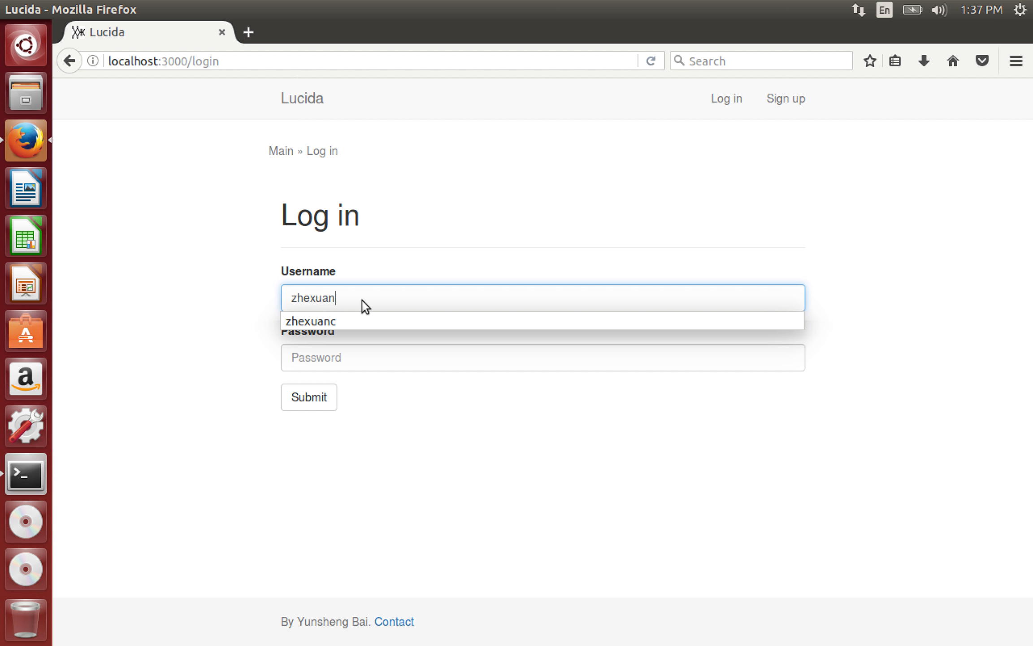
text(c)
key(Tab)
text(123)
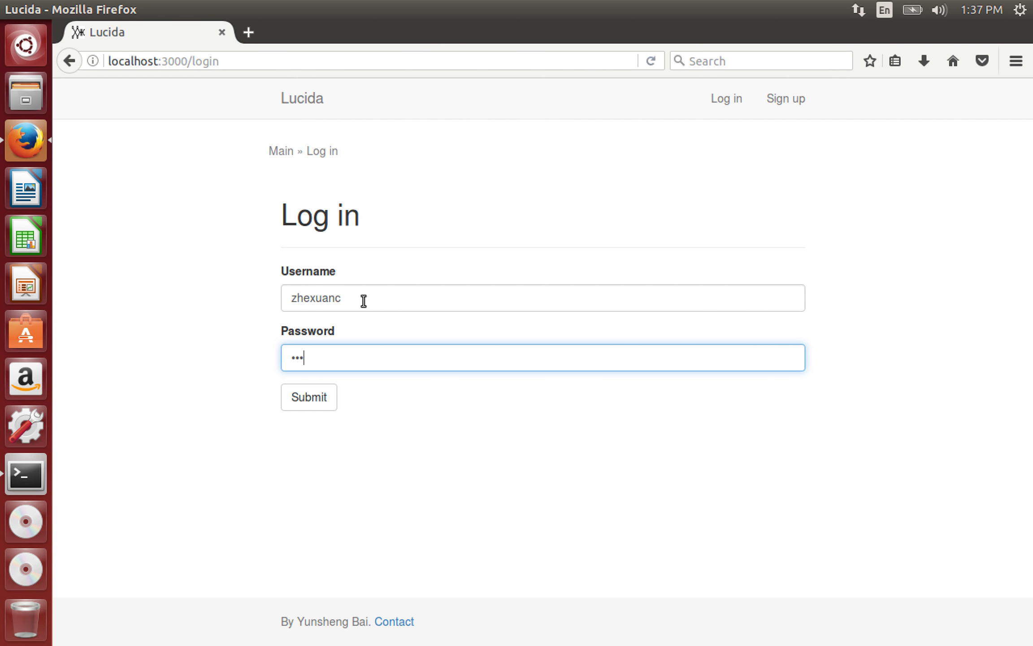
text(4567890)
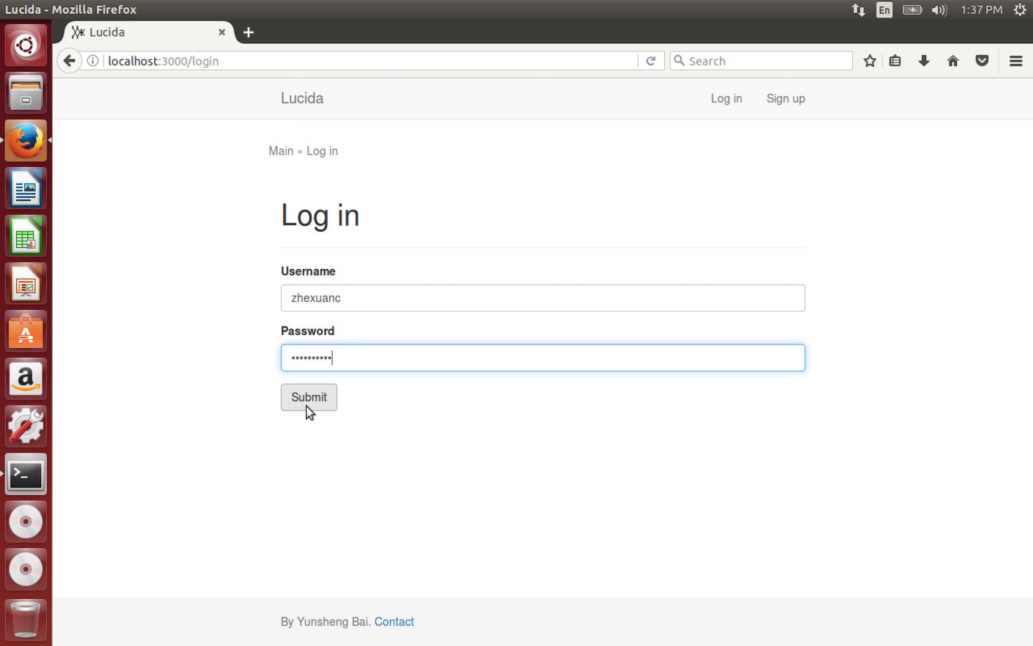
click(306, 406)
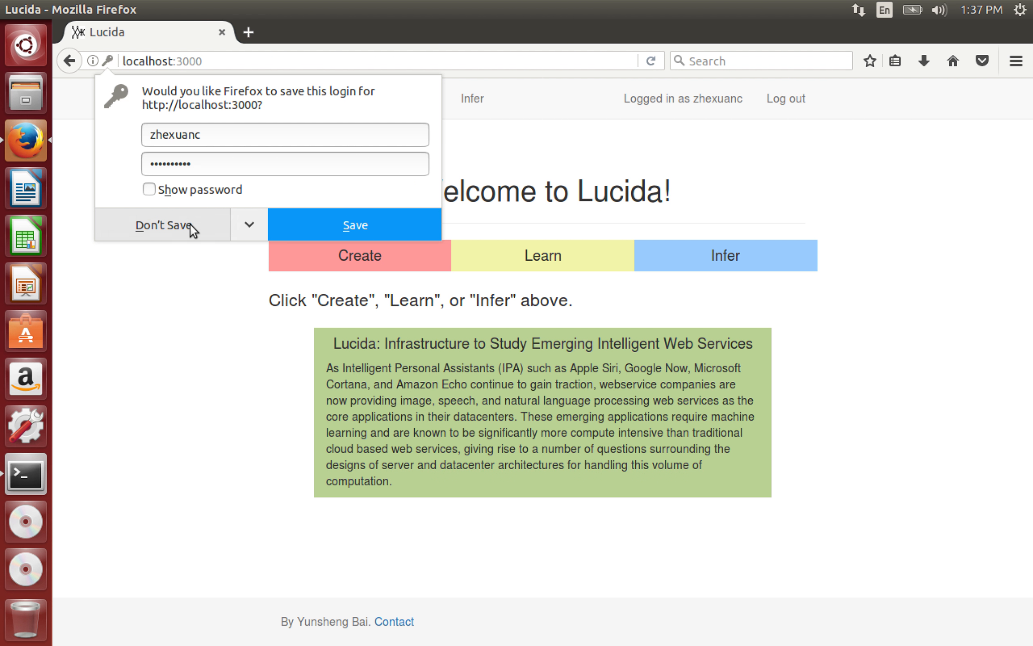
click(191, 225)
- Look over the Create page's service tables and the Learn page's Text and Image sections
click(380, 103)
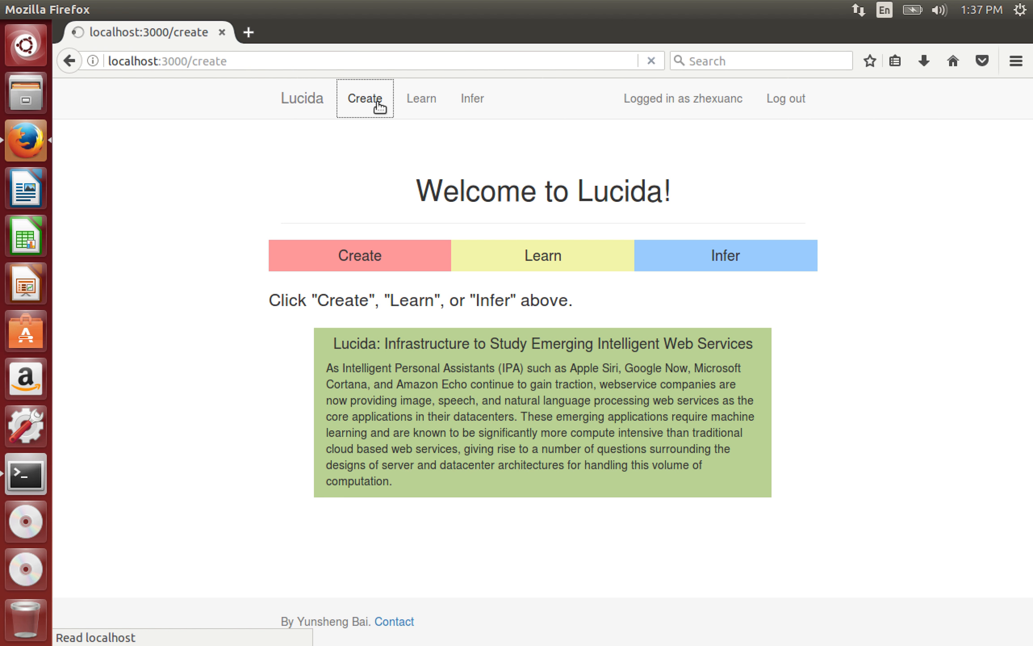
drag(282, 193, 745, 306)
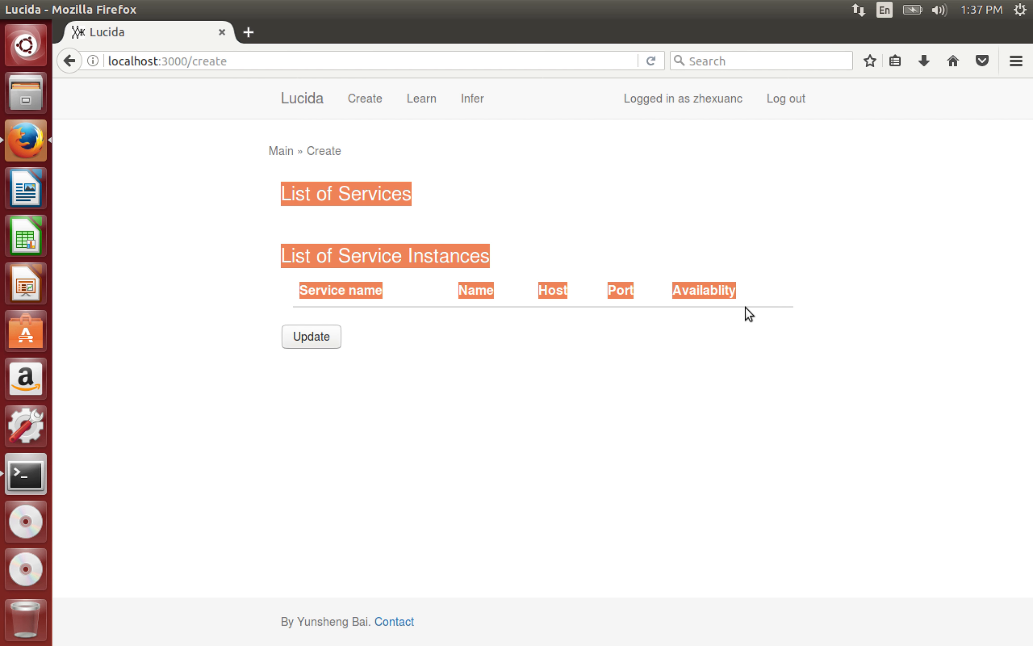
click(608, 249)
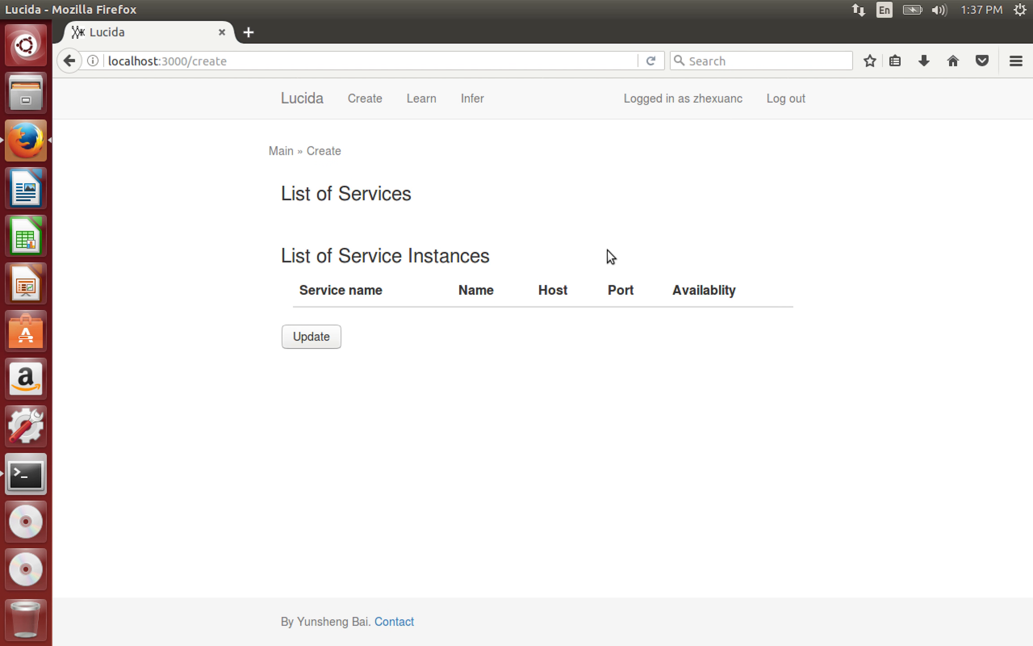
click(431, 99)
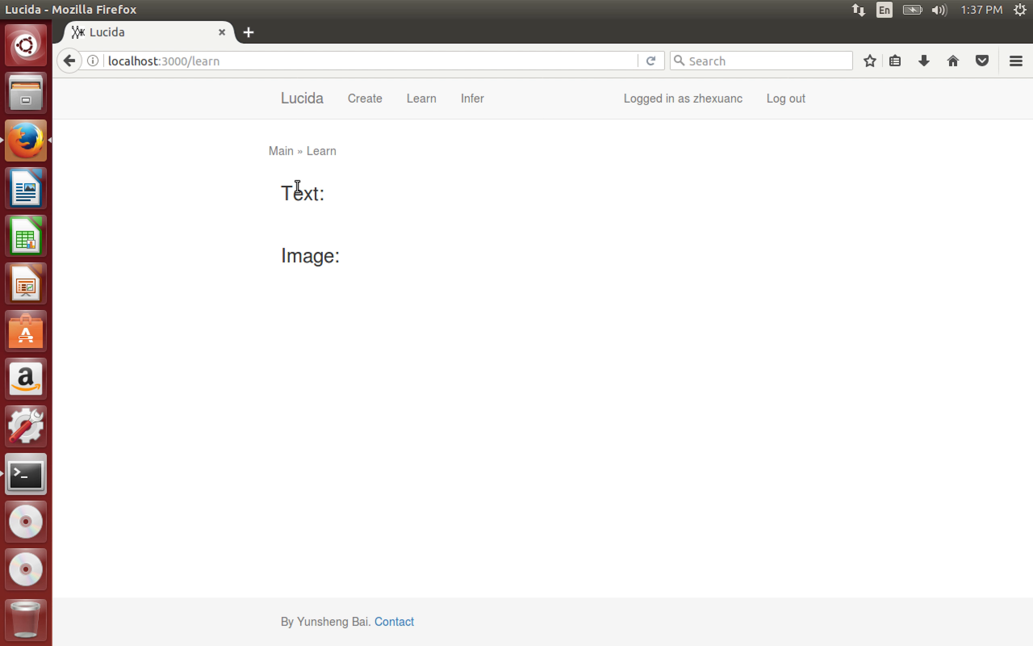
drag(320, 214, 498, 325)
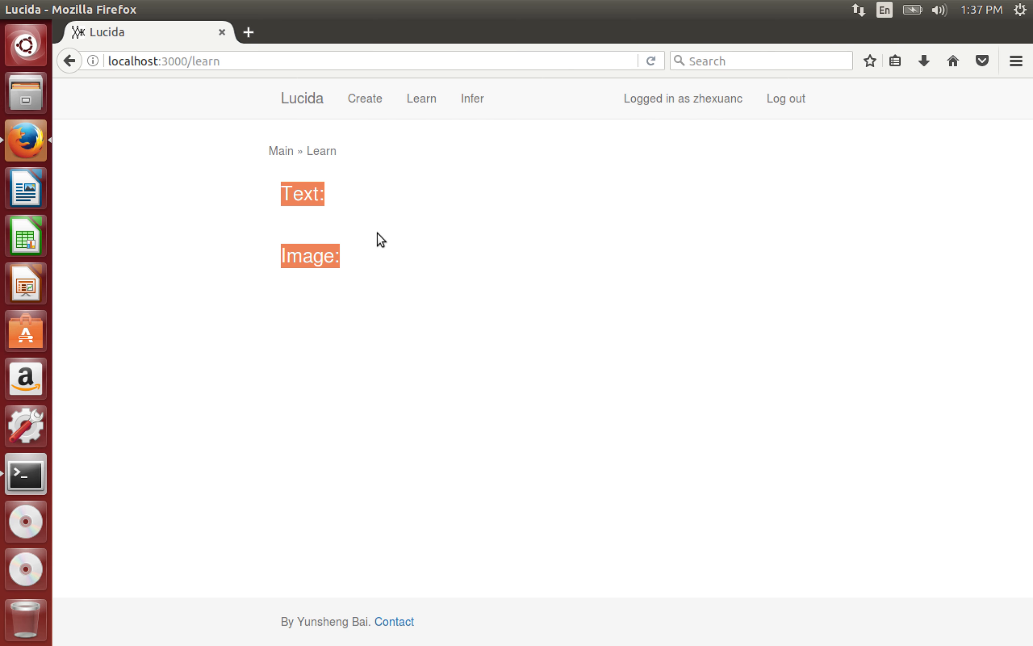
- Allow microphone access on the Infer page, then return to the Create page
click(471, 98)
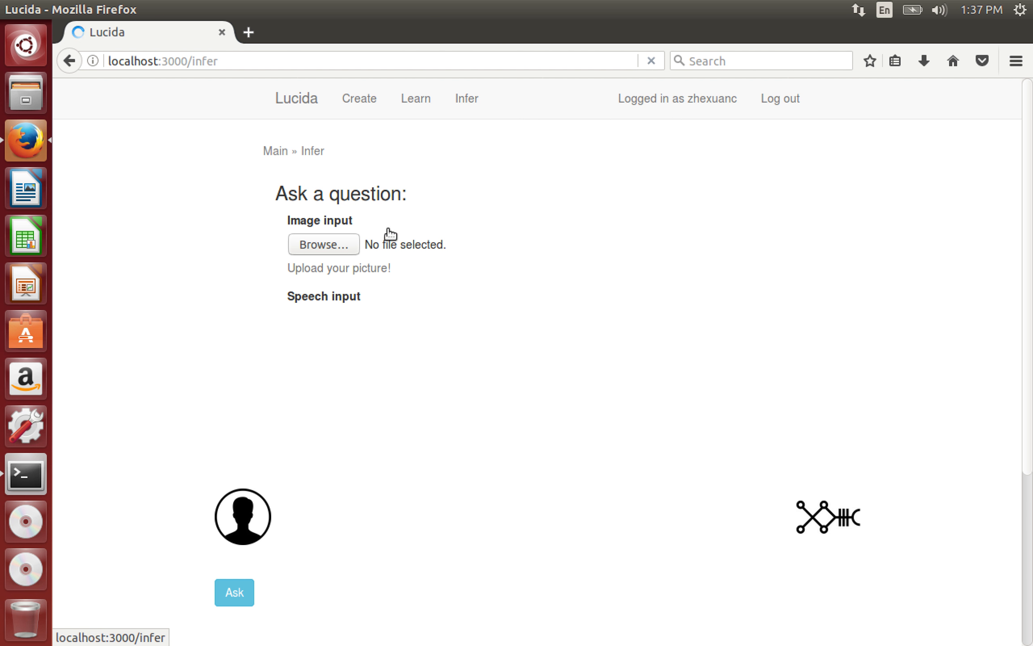
click(319, 200)
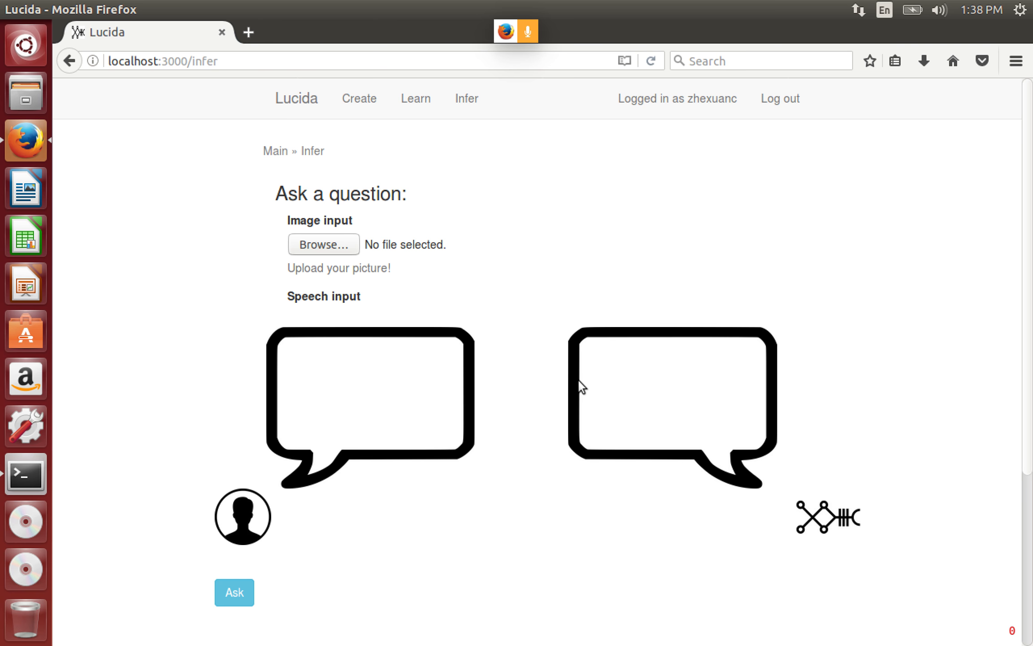
click(350, 92)
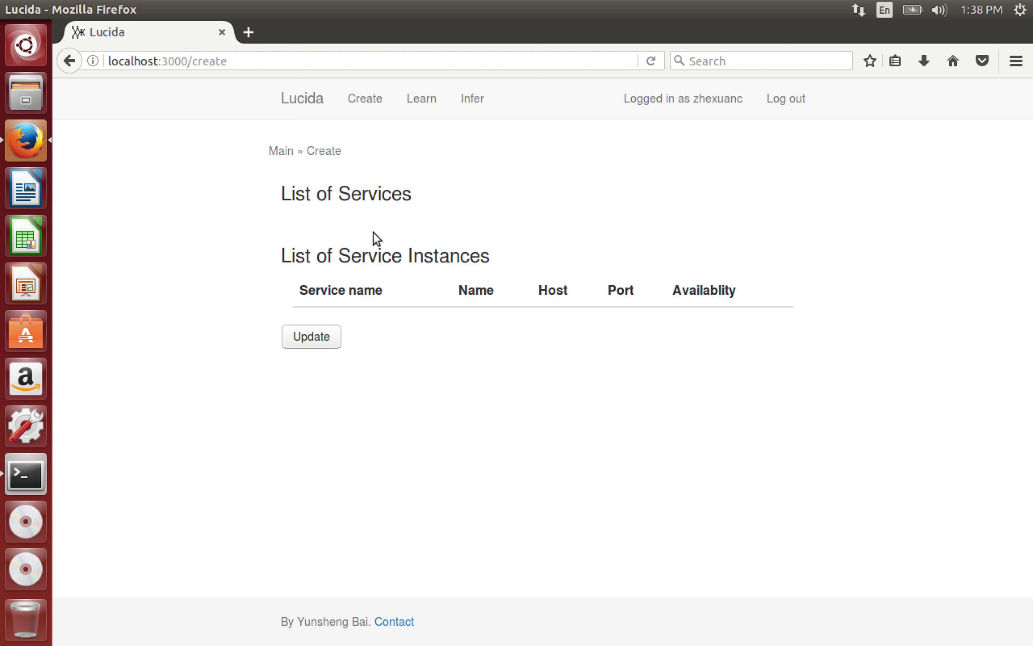
- In a new Terminal, change into the lucida folder and run 'make start_gui'
click(21, 34)
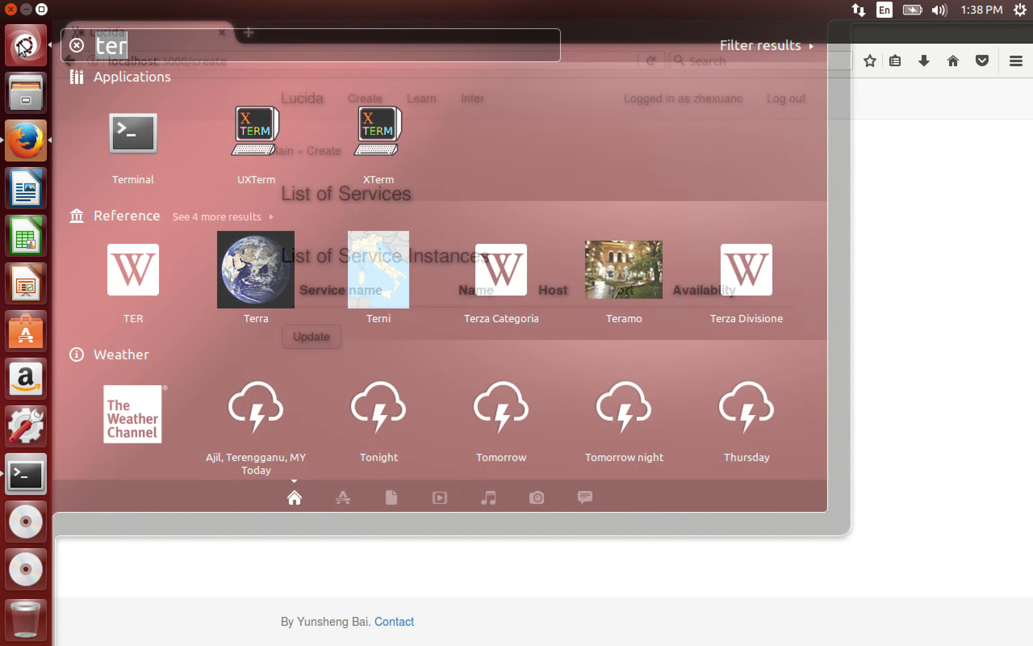
click(144, 118)
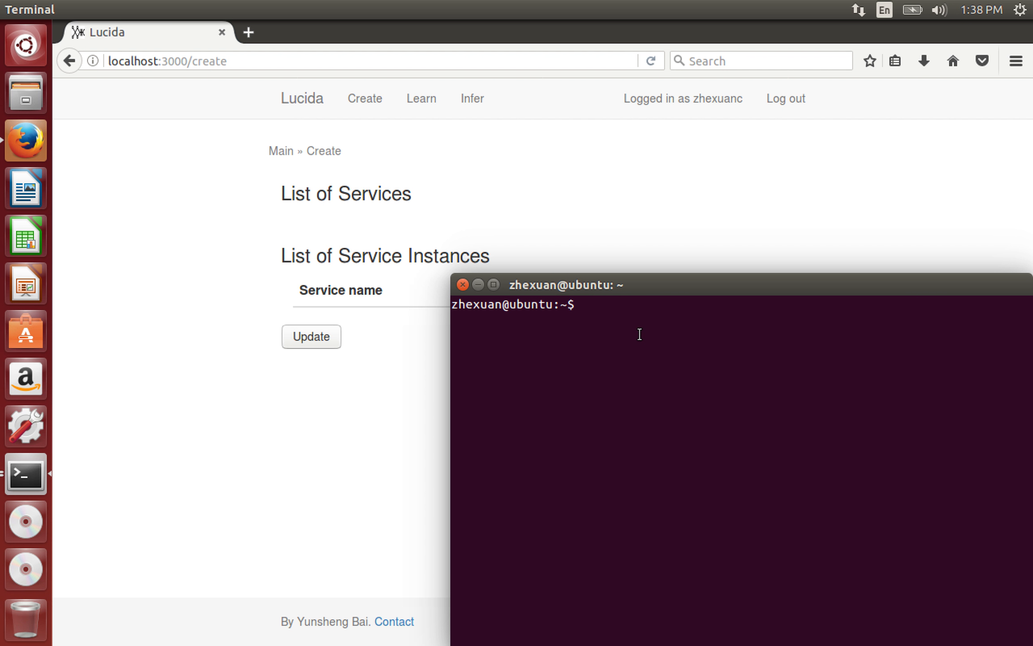
text(ma)
key(BackSpace)
key(BackSpace)
text(cd lucda)
key(BackSpace)
key(BackSpace)
text(ida)
key(Return)
text(make )
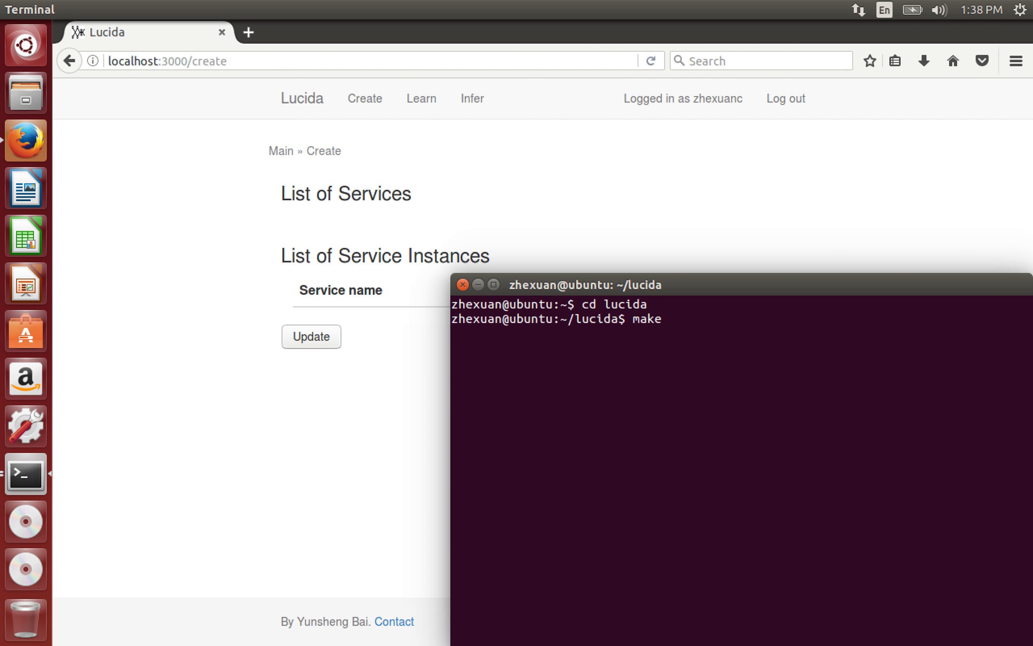
text(start_gui)
key(Return)
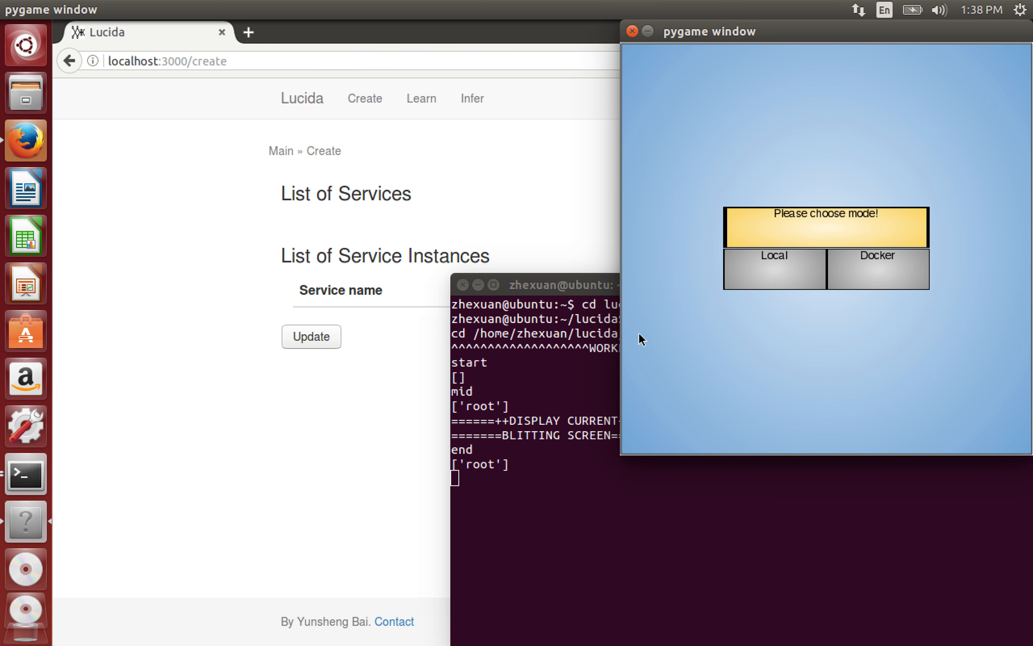
- Choose Local mode, add a new workflow (WFTaco) under Workflows, and open its details
click(478, 284)
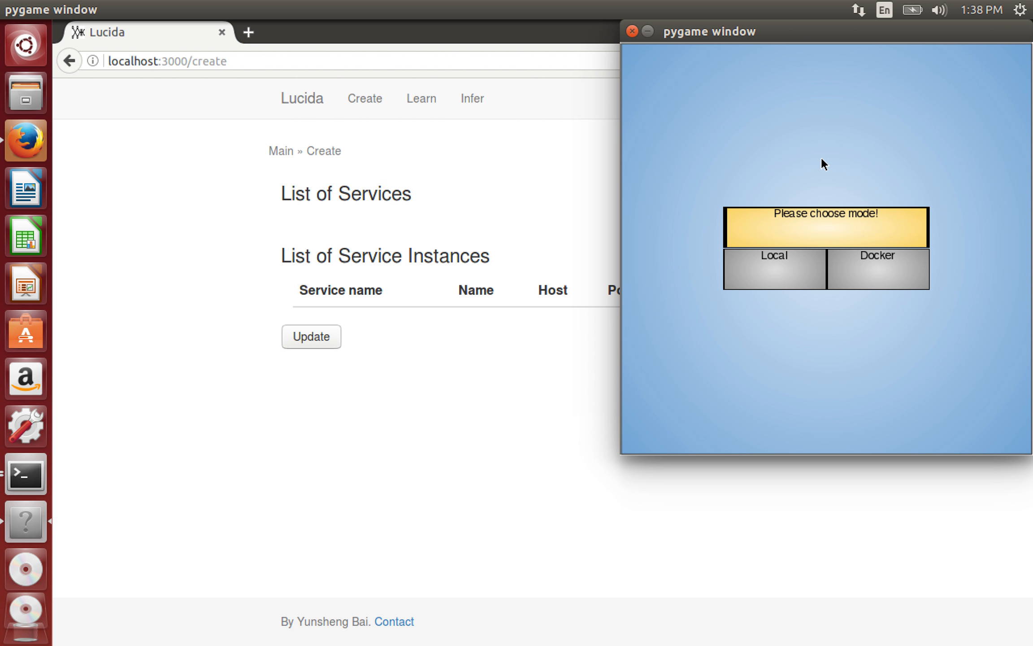
click(773, 263)
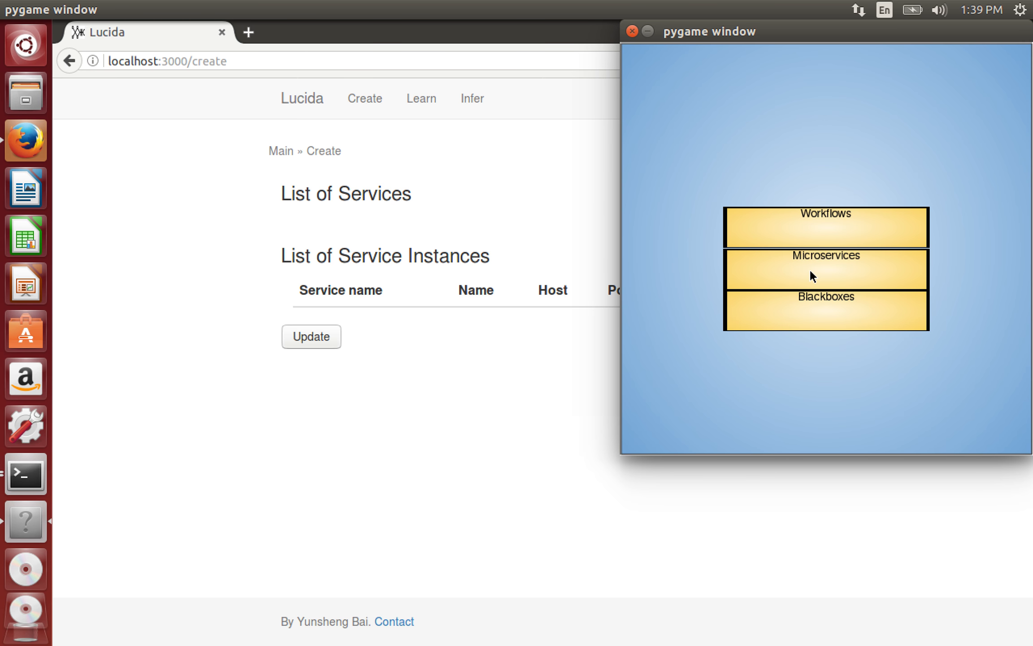
click(826, 229)
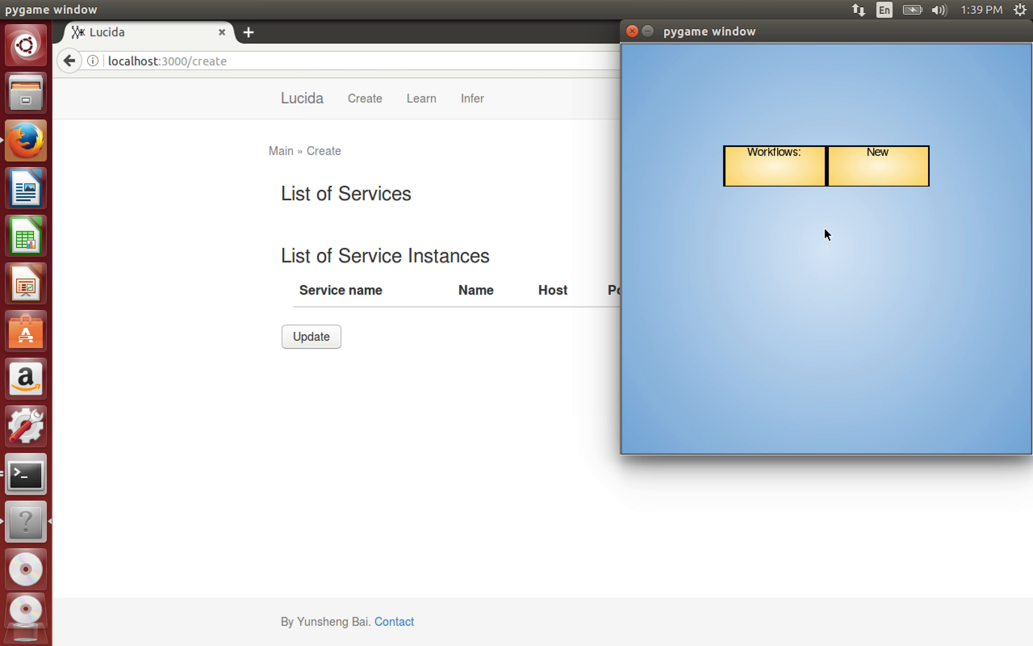
click(881, 165)
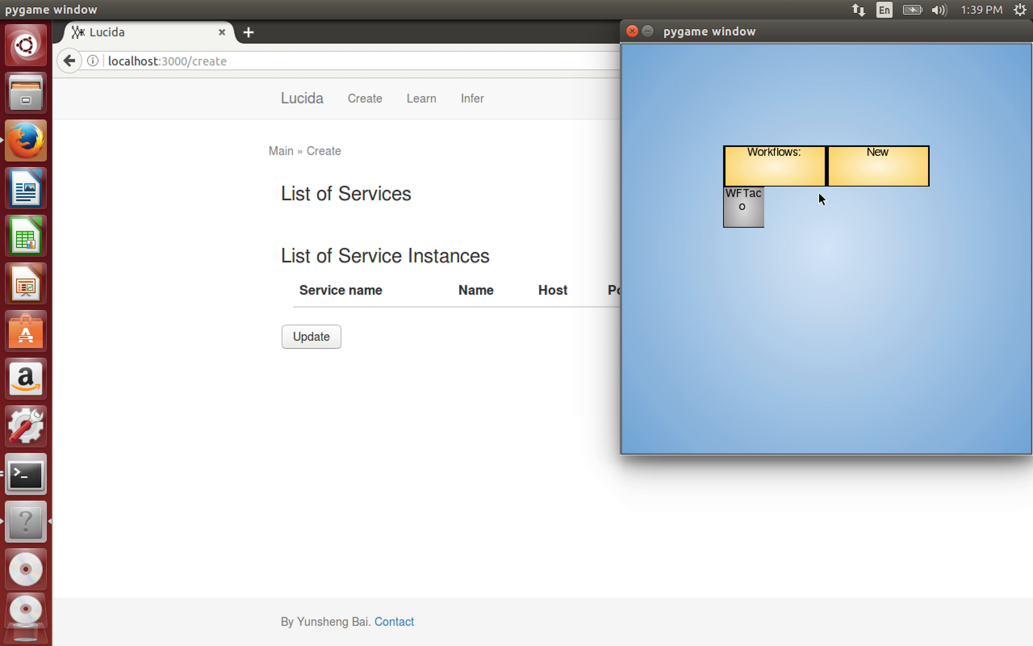
click(733, 210)
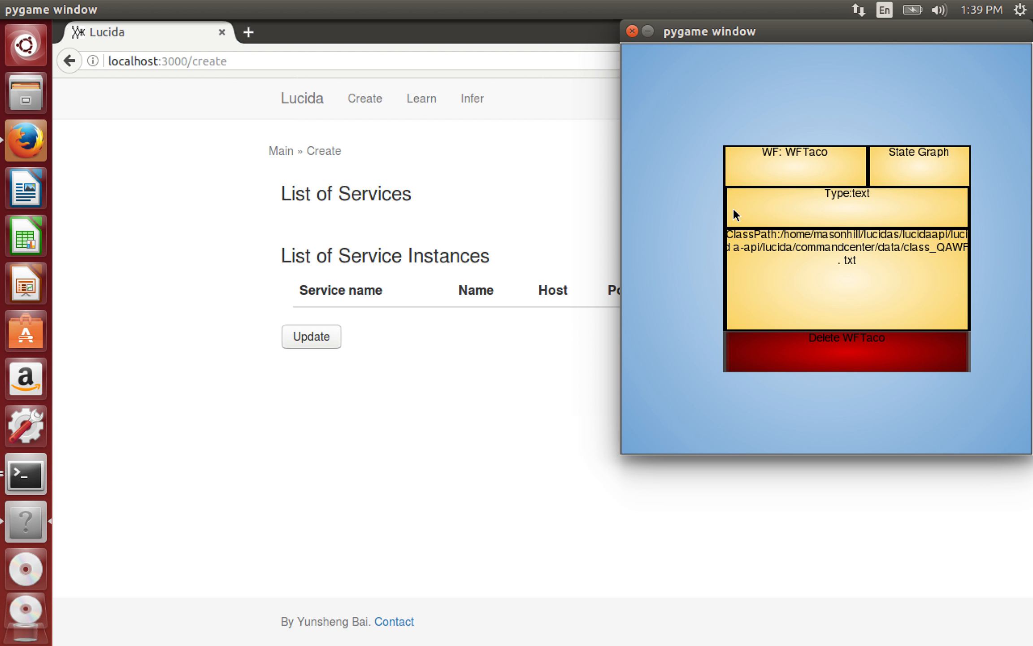
- Rename the workflow to QAWF
click(785, 164)
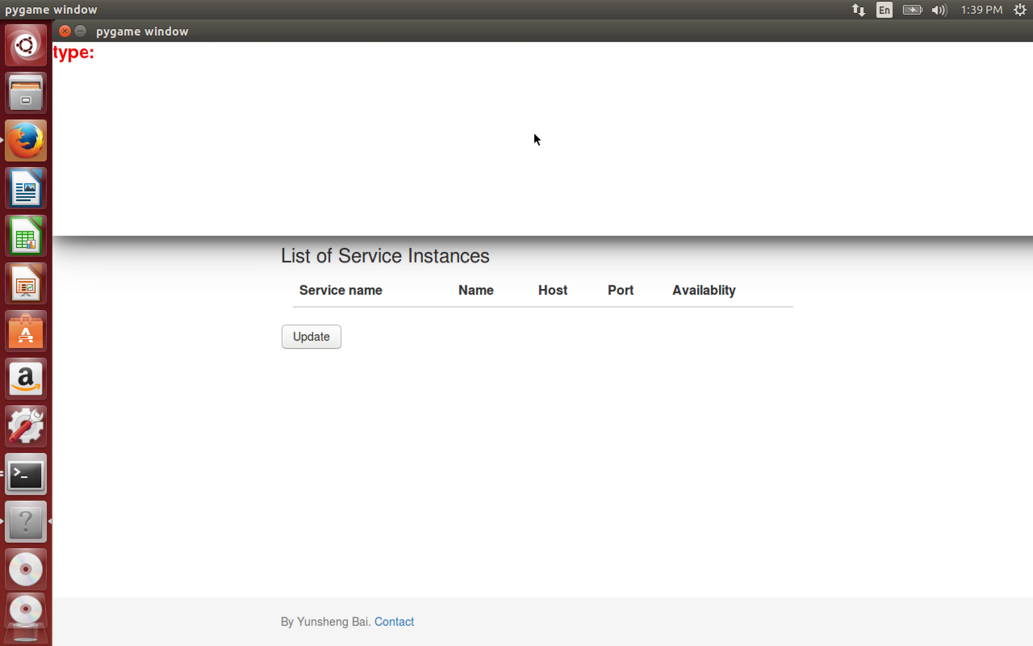
text(QAWF)
click(63, 31)
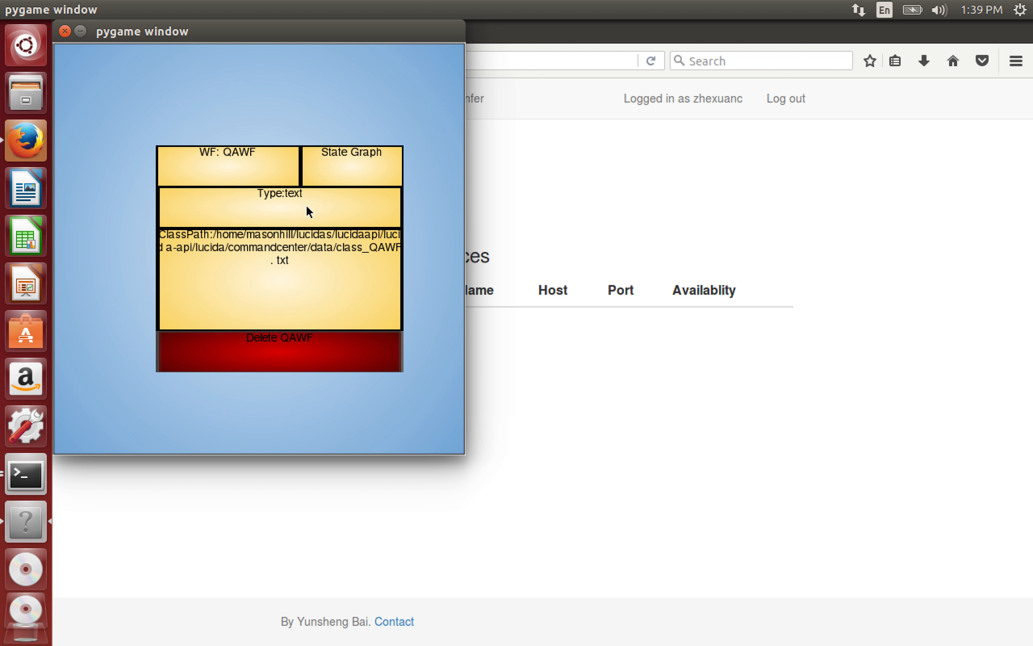
- Enter the class path to the home folder's lucida/lucida/commandcenter/data/class_QAWF.txt
click(283, 273)
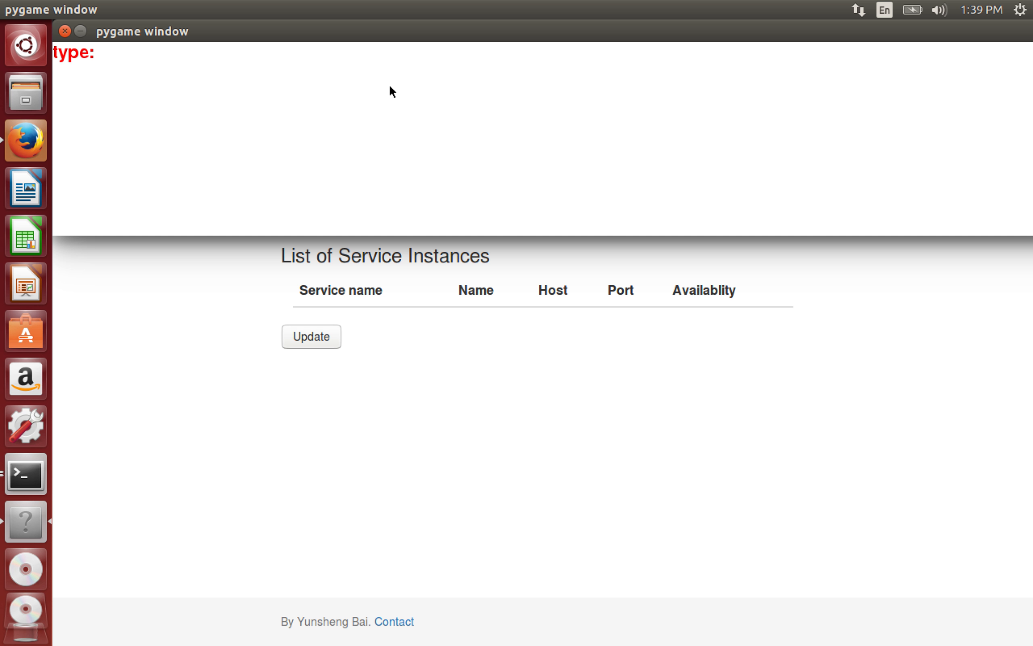
text(home)
key(BackSpace)
key(BackSpace)
key(BackSpace)
key(BackSpace)
text(/home/zhexuan)
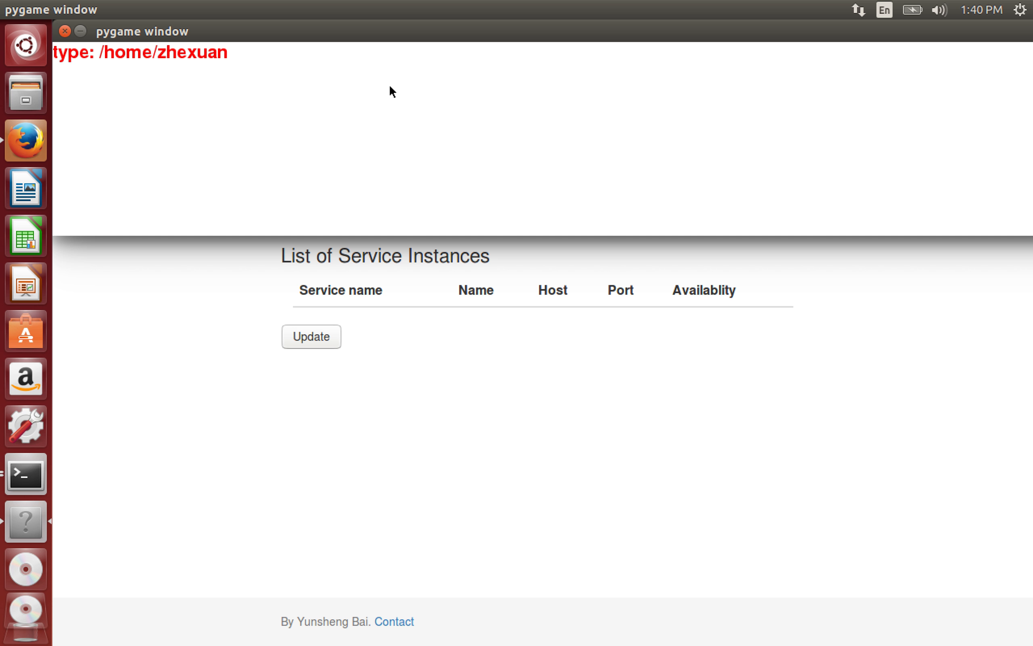
text(/lucida/l)
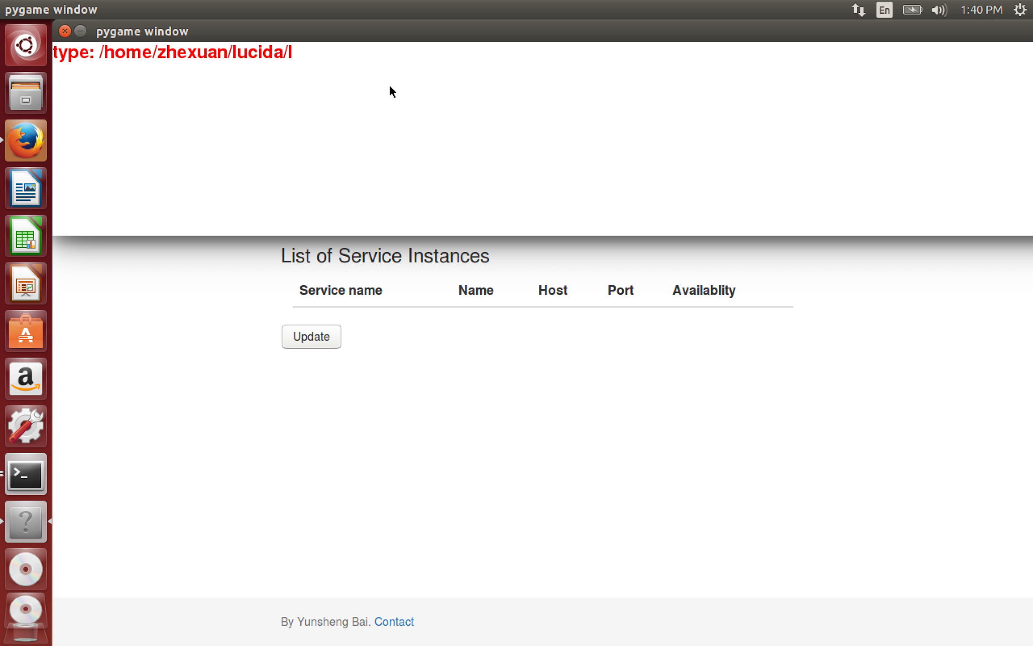
text(ucida/command)
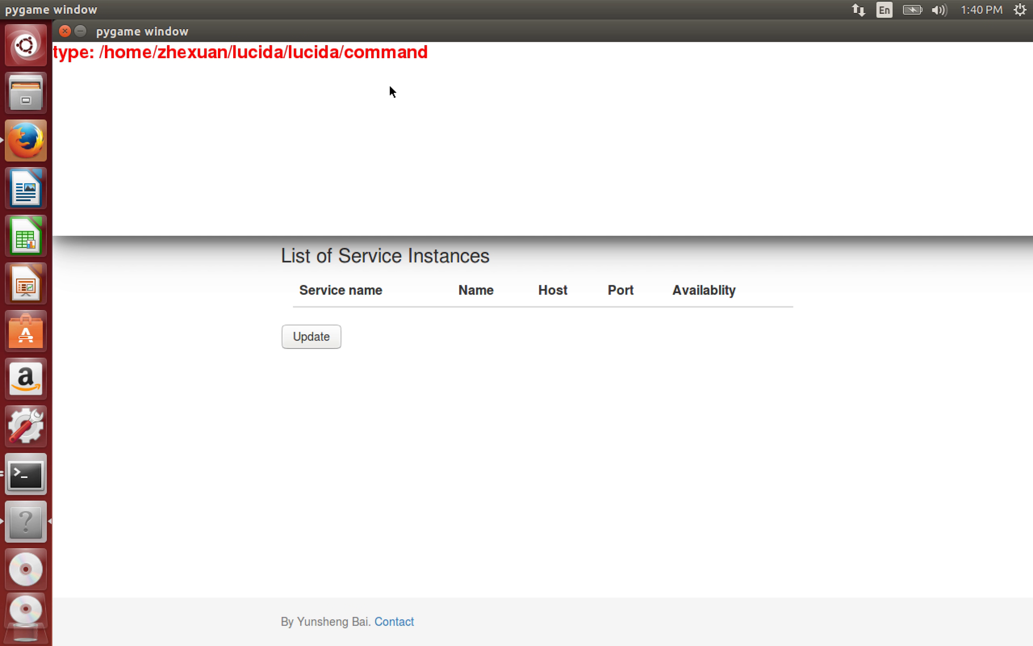
text(center/datae)
key(BackSpace)
text(/)
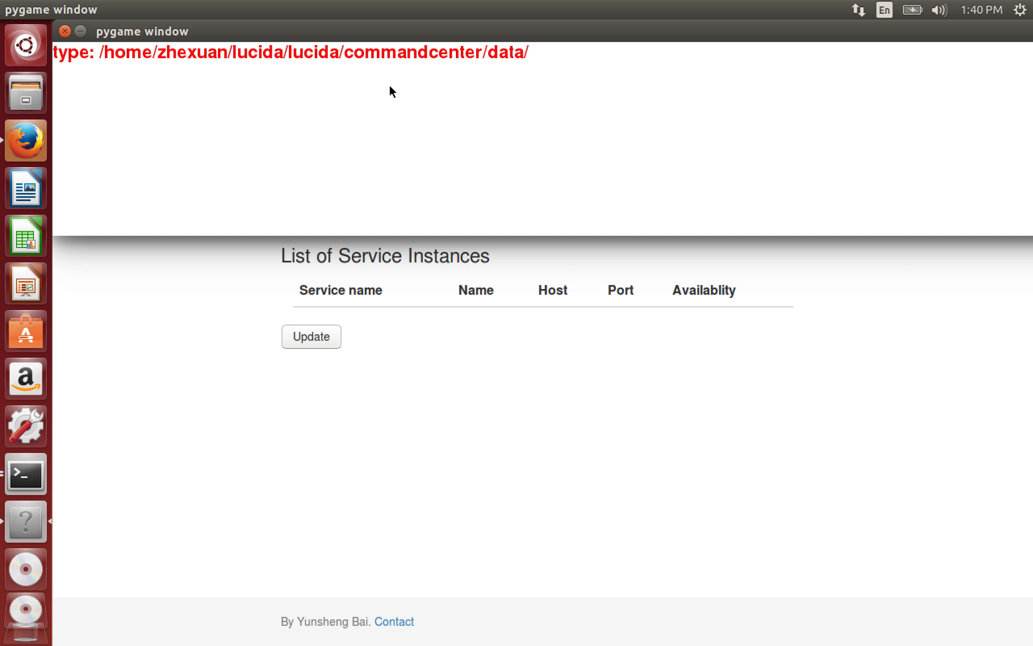
text(class_QAW)
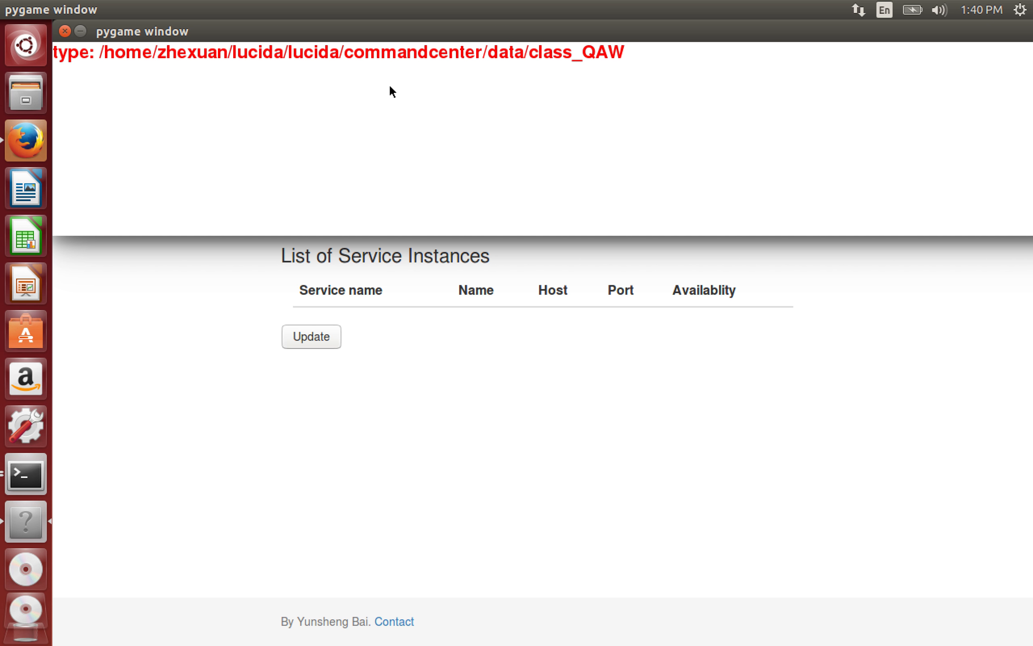
text(F.txt)
- Browse Files to lucida/lucida/commandcenter/data and open class_QAWF.txt in gedit
click(39, 82)
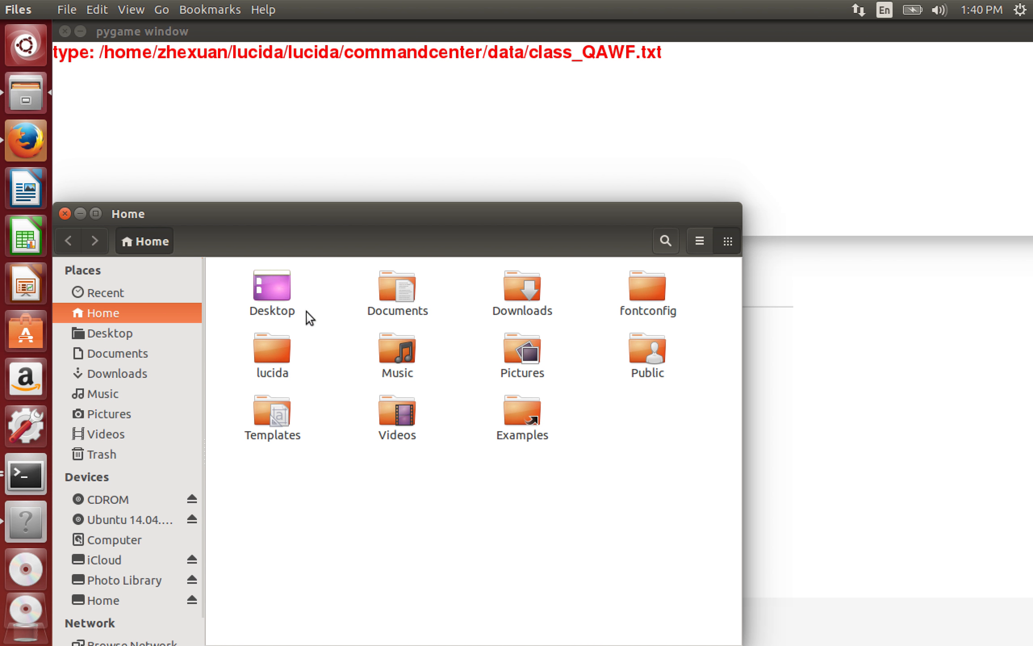
double_click(269, 355)
click(276, 278)
double_click(277, 275)
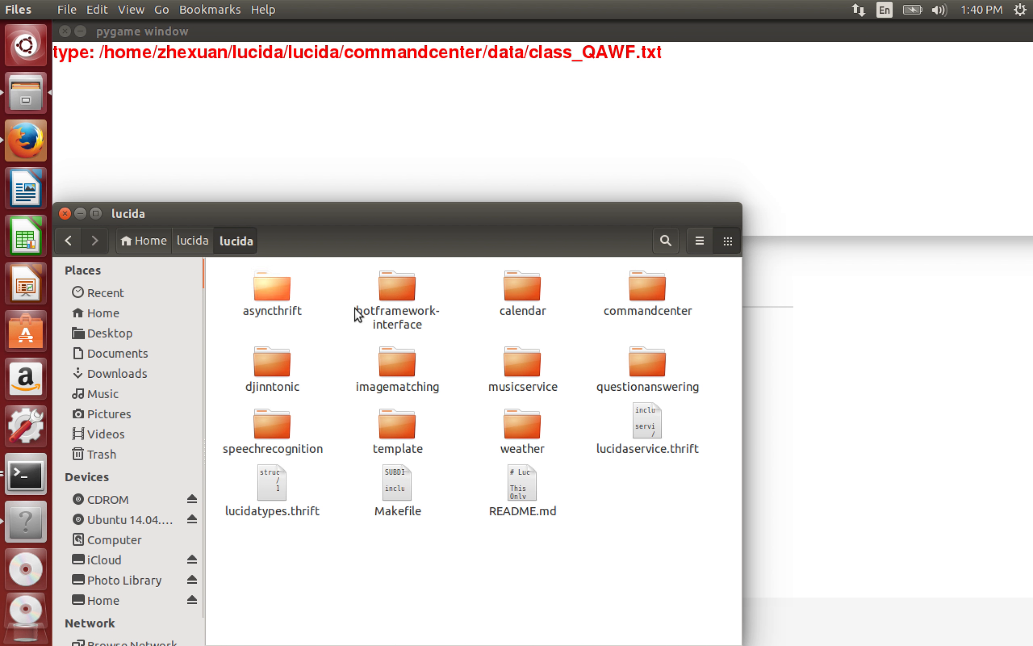
double_click(640, 298)
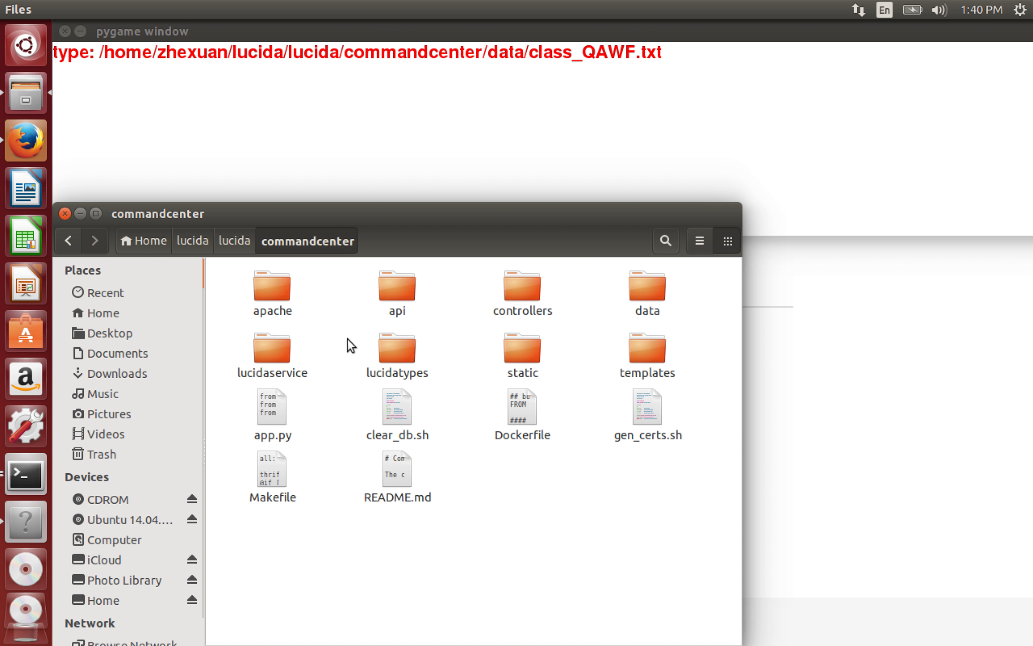
double_click(648, 293)
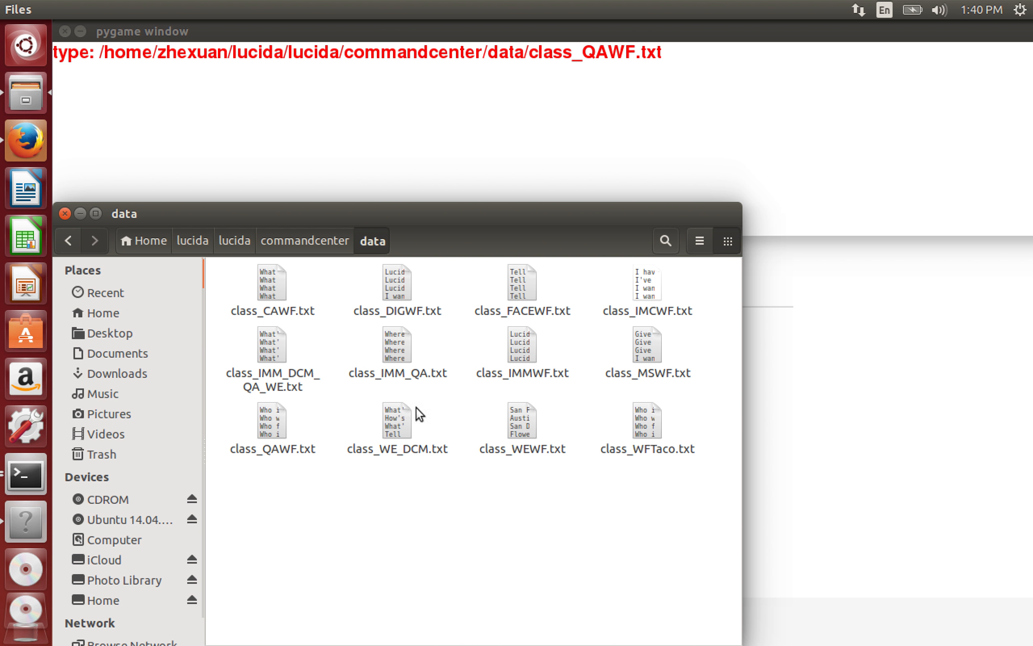
double_click(269, 419)
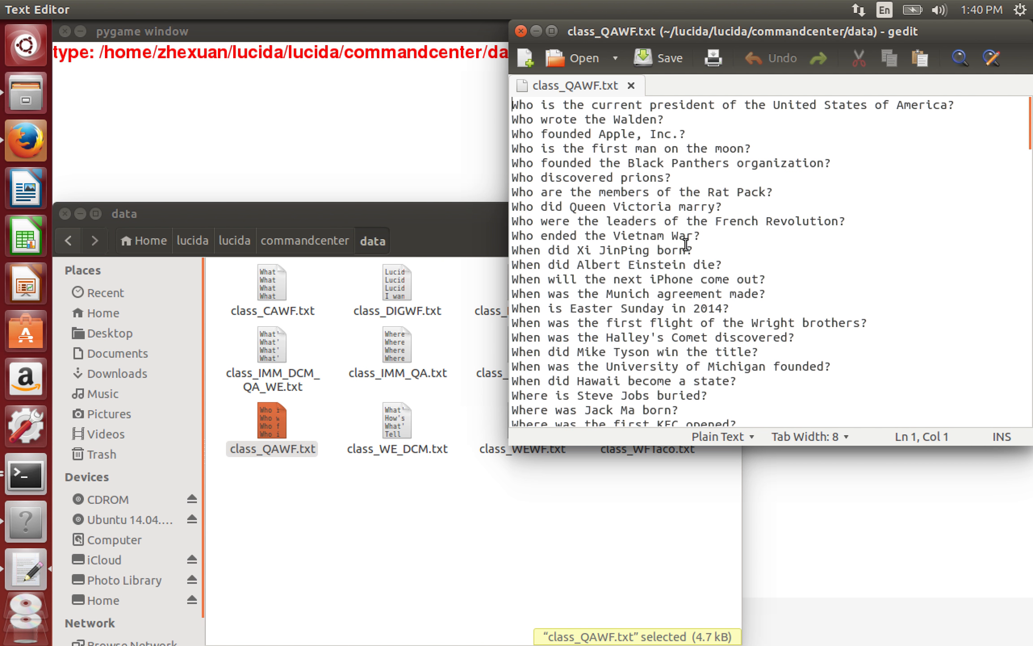
- Highlight the Who sample questions on lines 3–11, then close class_QAWF.txt unchanged
drag(676, 236, 486, 116)
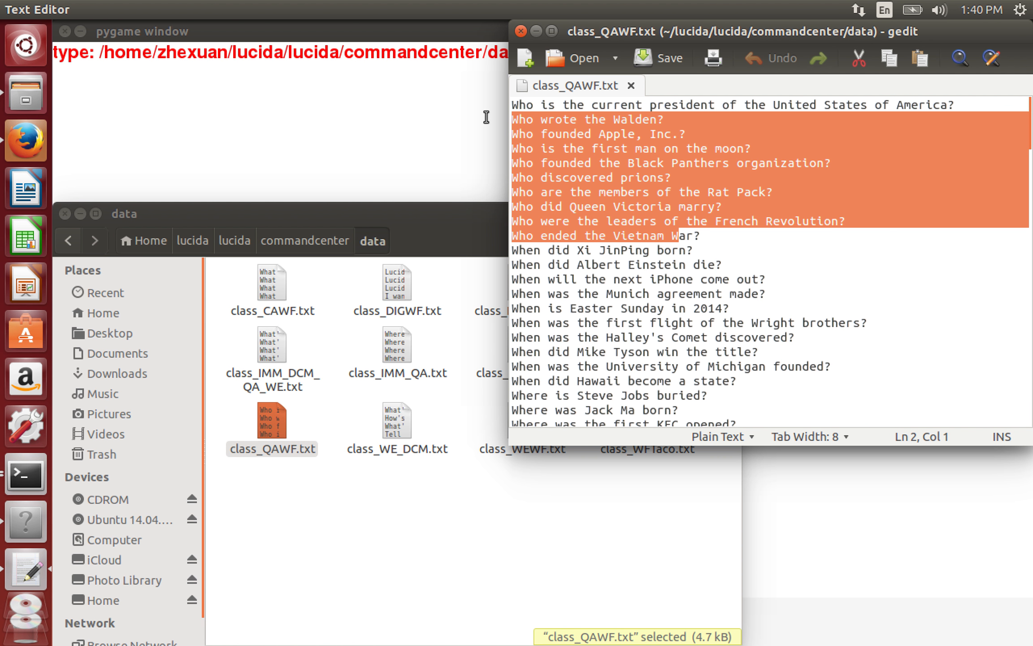
click(737, 244)
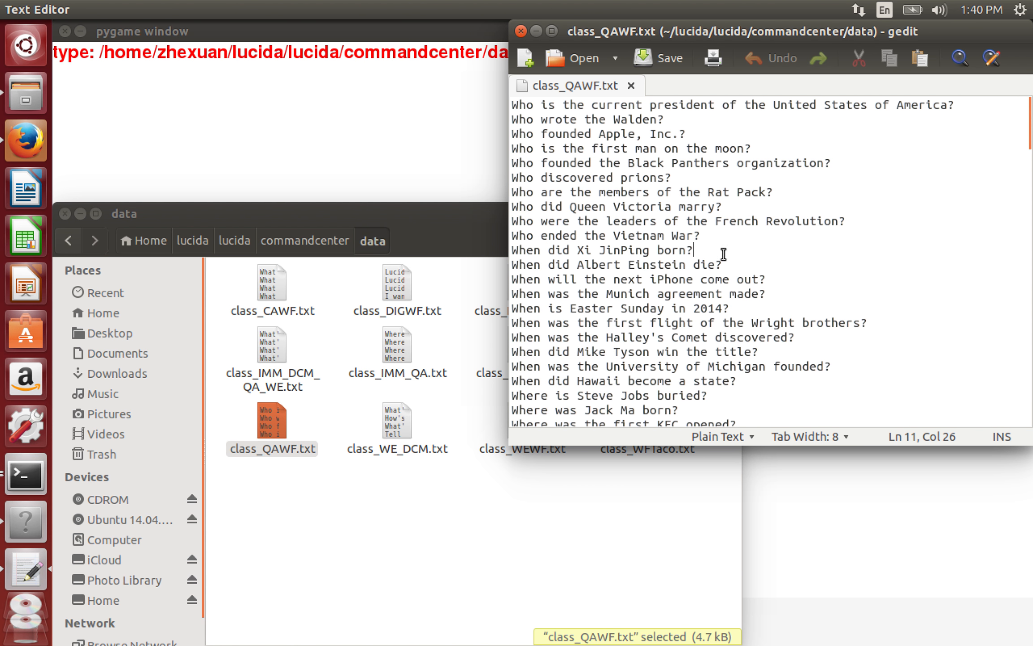
drag(707, 247, 511, 134)
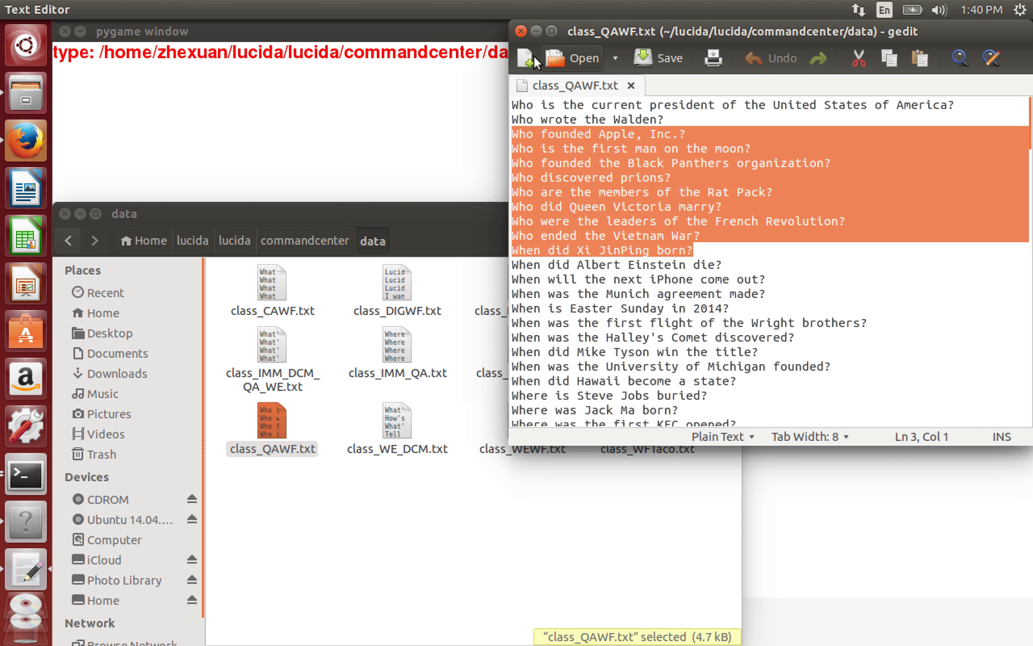
click(521, 31)
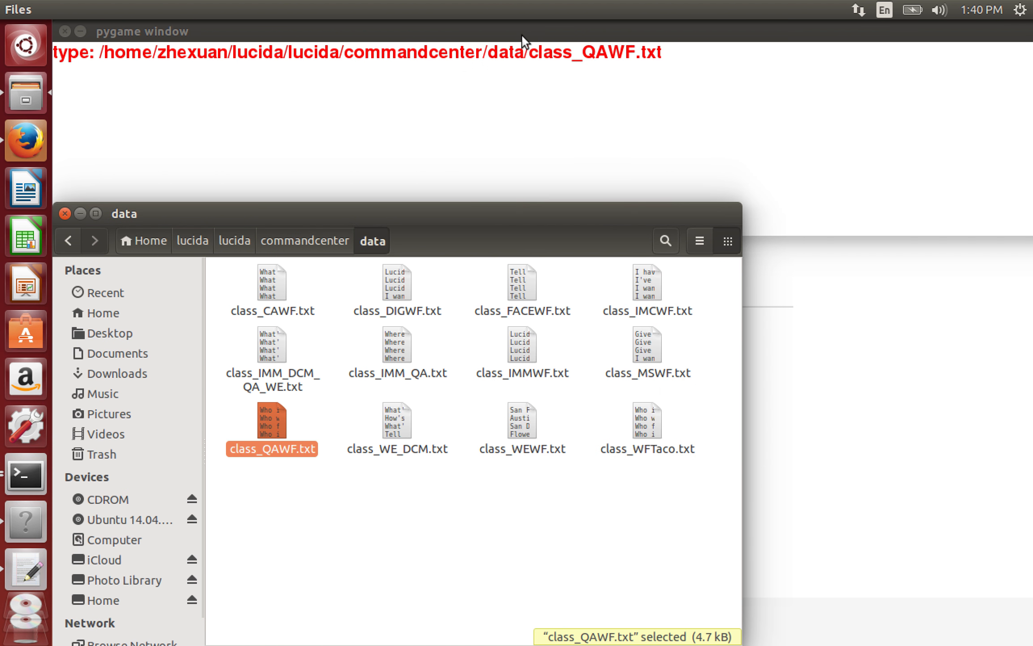
- Confirm the class_QAWF.txt class path, open QAWF's state graph and centre the new state node
click(62, 213)
click(63, 27)
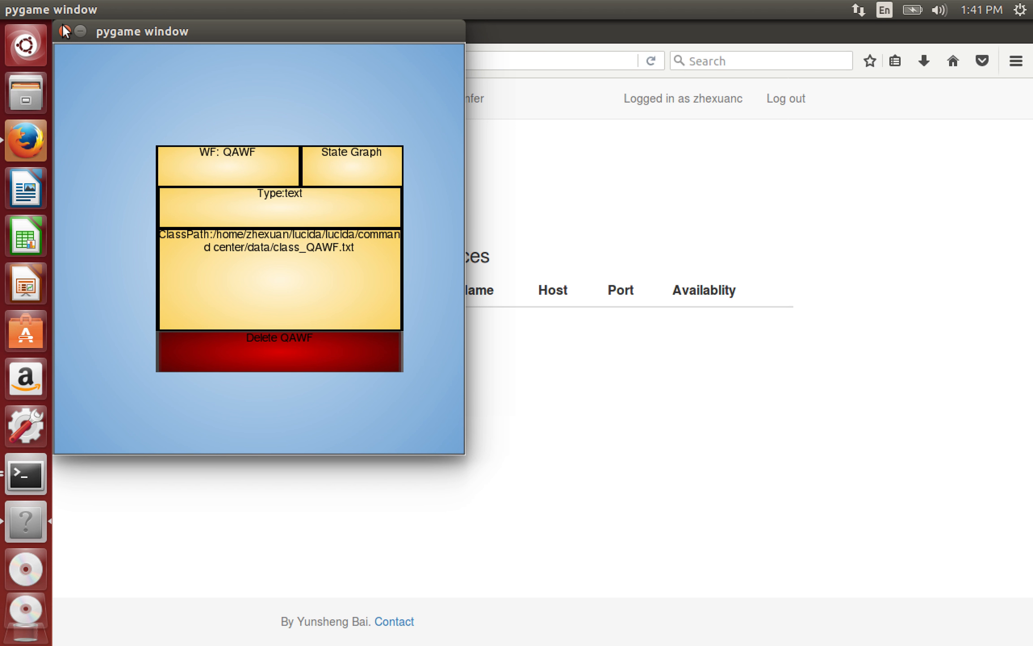
click(370, 166)
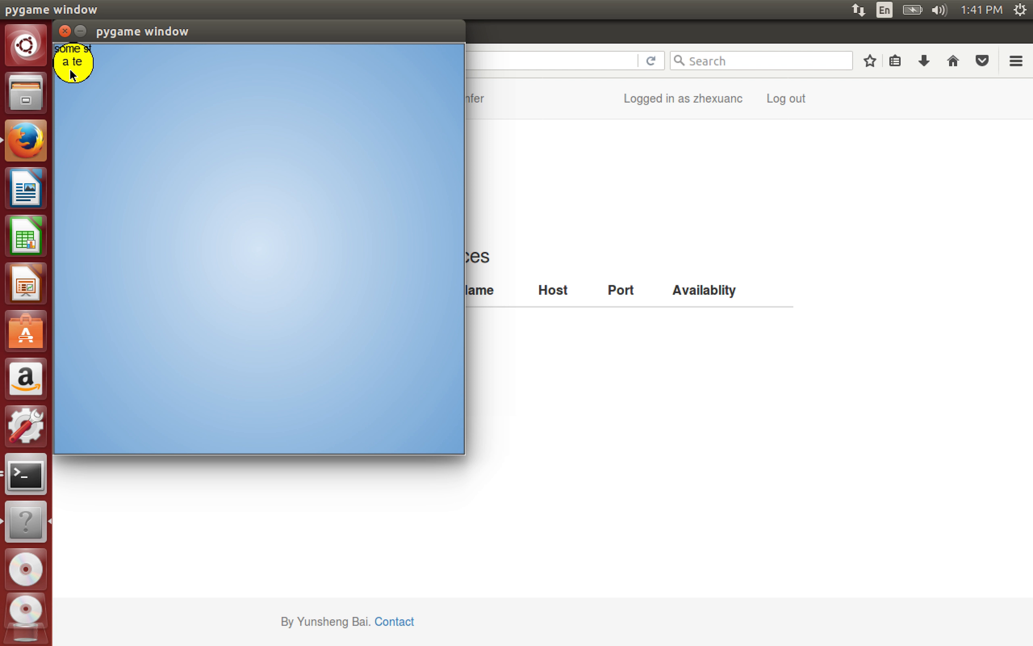
drag(76, 77, 282, 239)
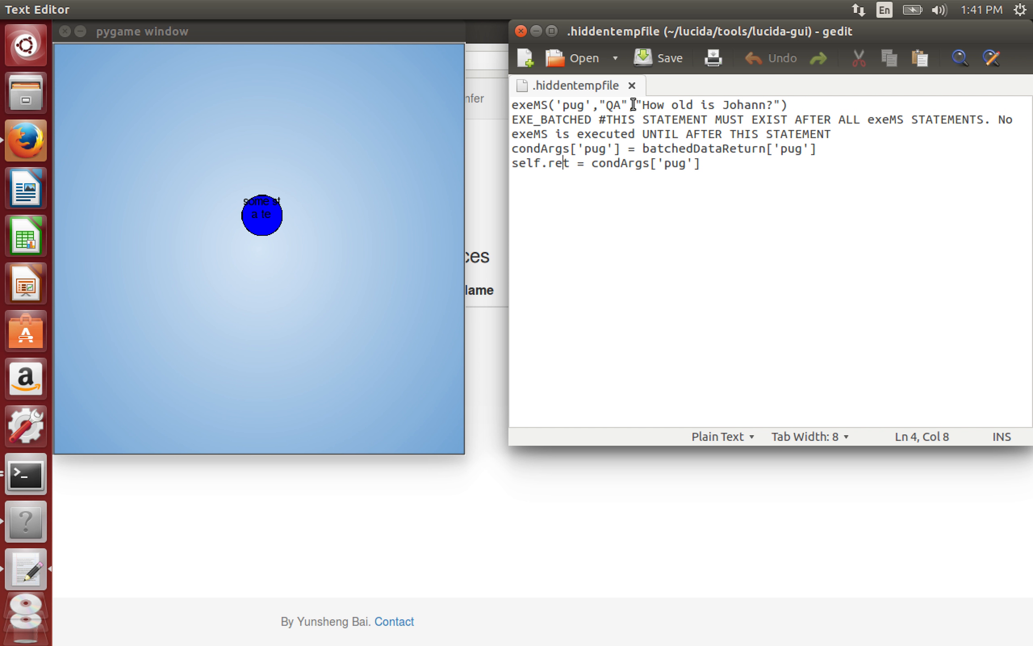
drag(600, 104, 629, 105)
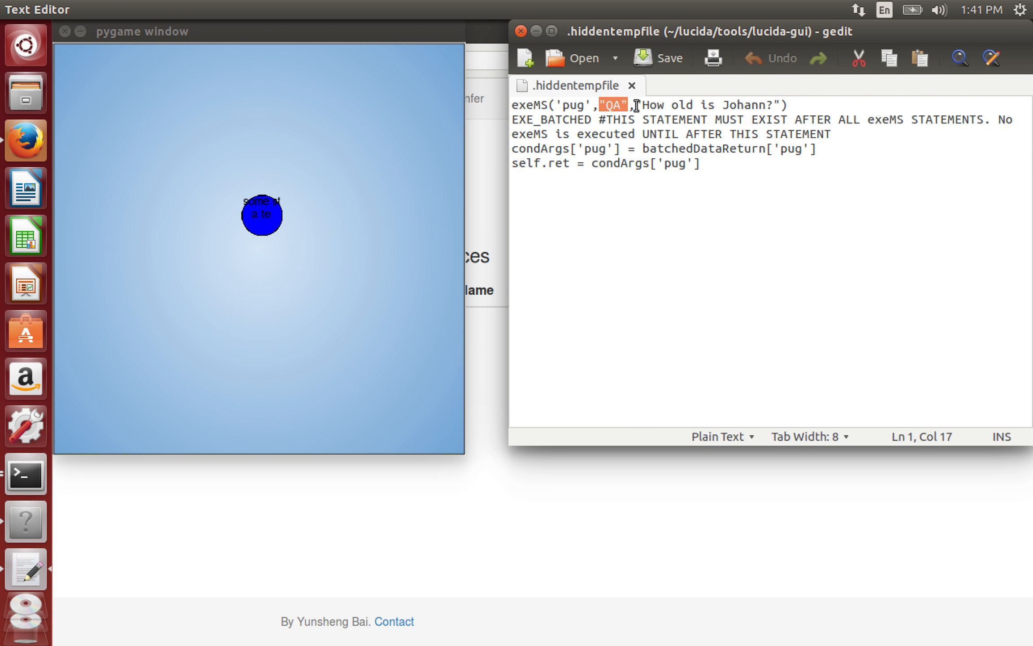
drag(636, 105, 781, 110)
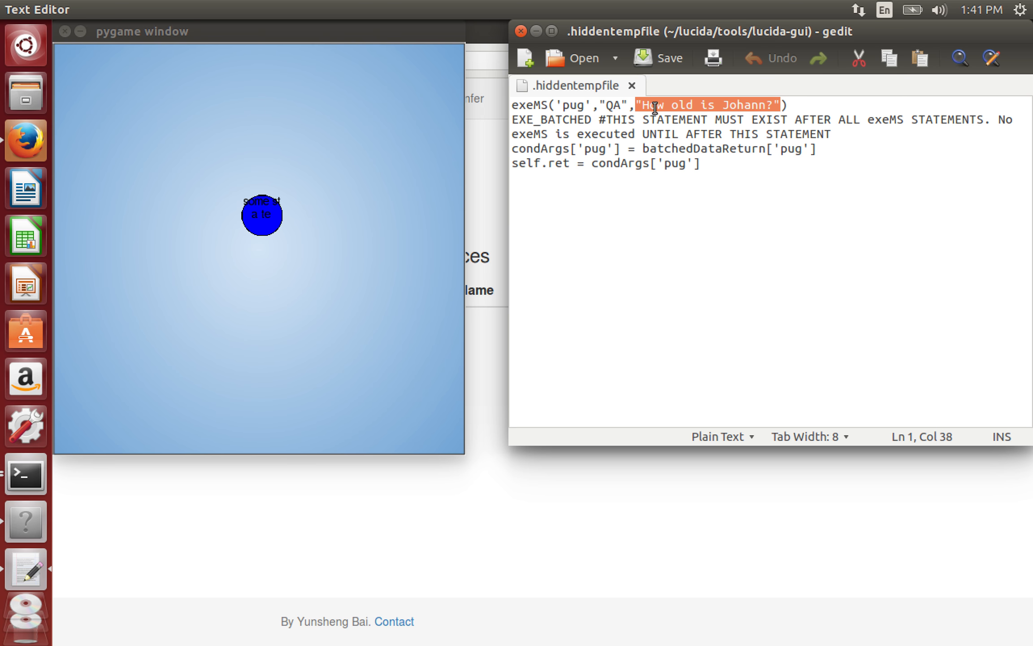
drag(646, 148, 766, 153)
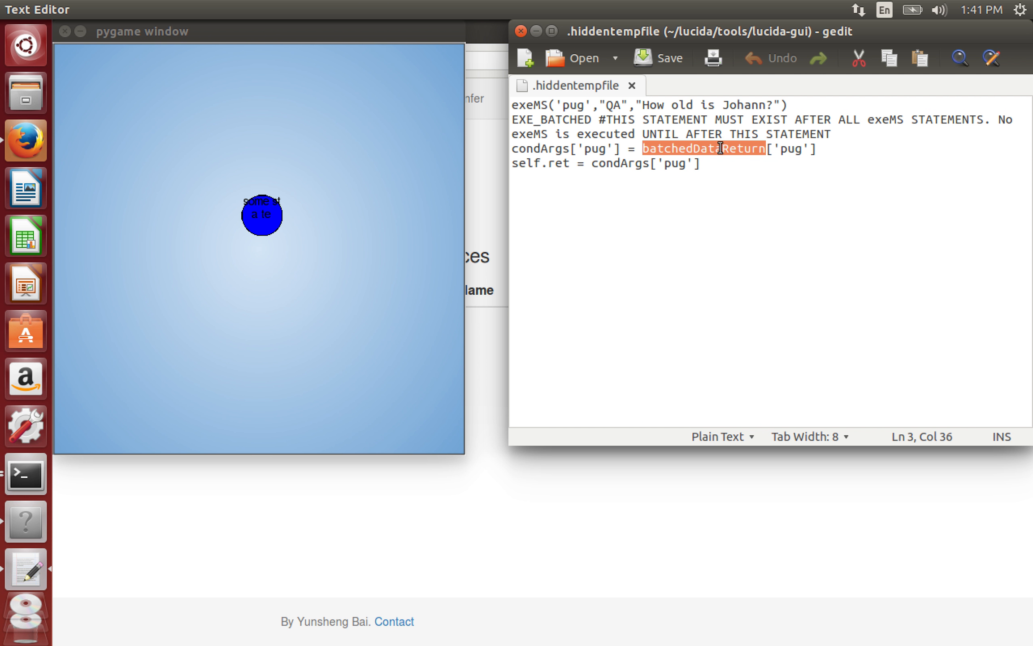
click(781, 150)
shift+click(807, 155)
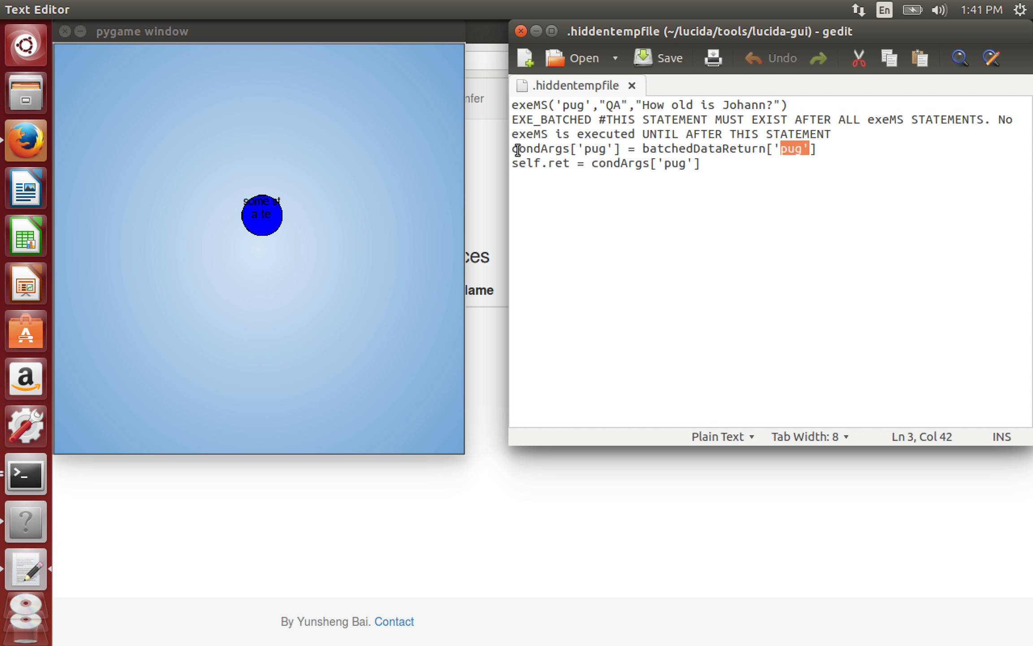
drag(517, 150, 623, 150)
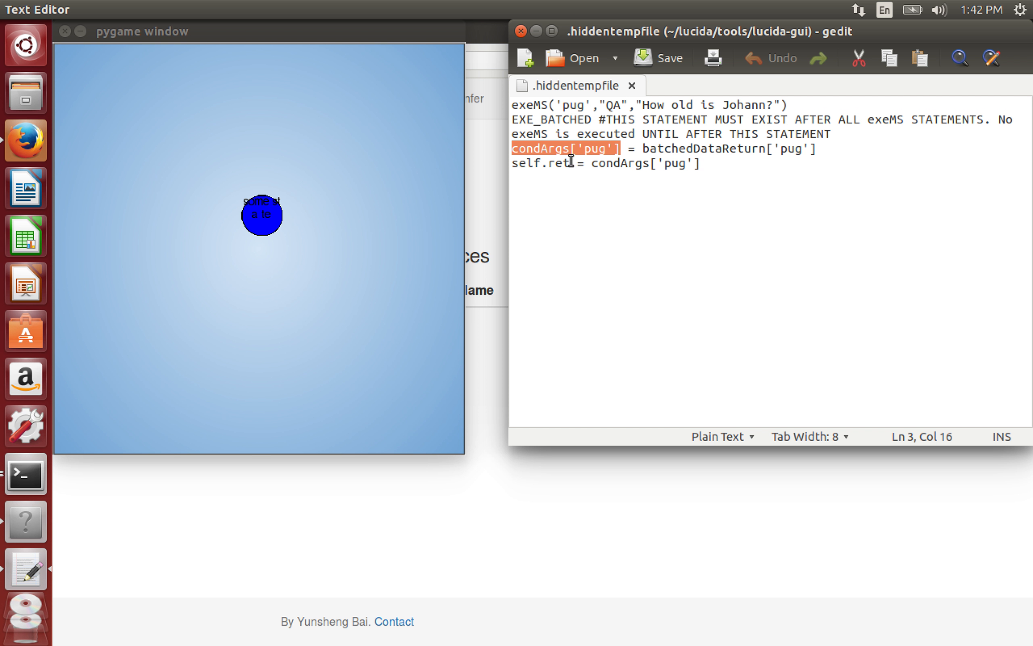
drag(571, 160, 519, 162)
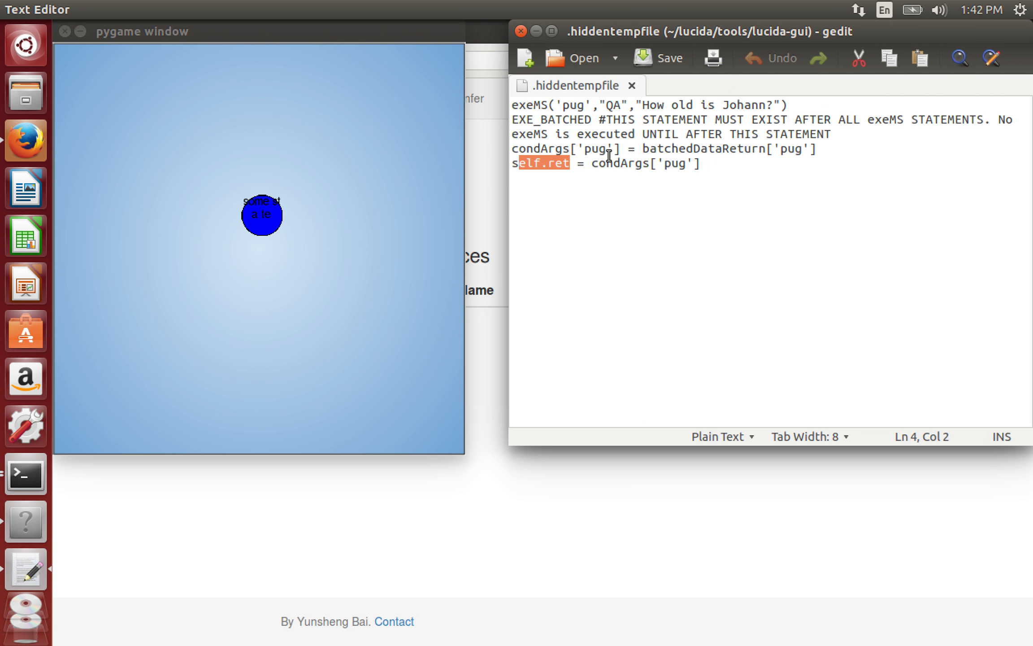
click(573, 164)
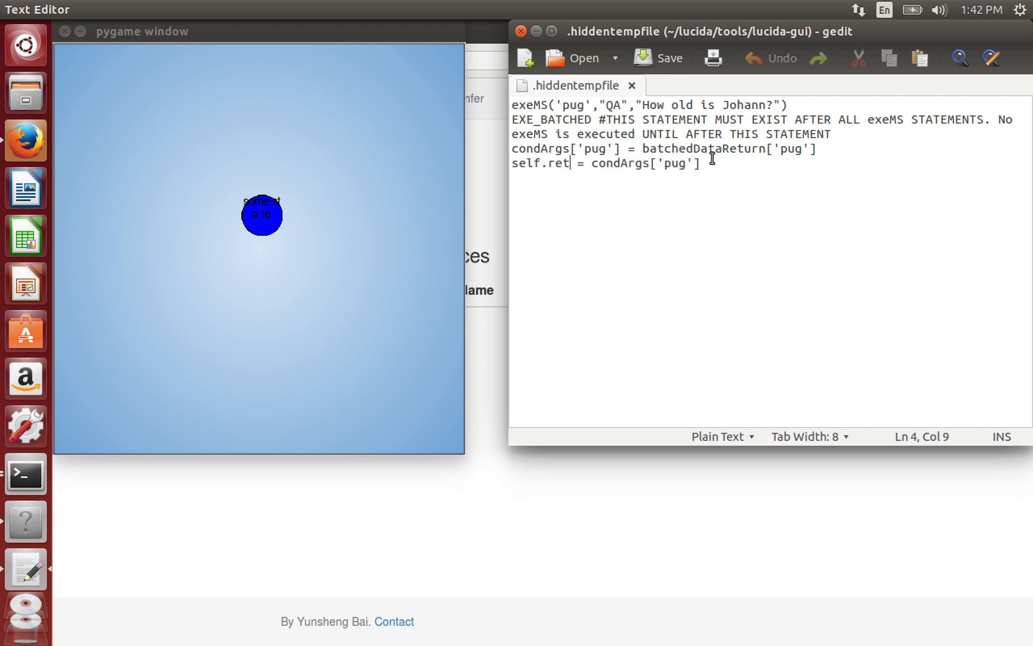
drag(703, 166, 592, 166)
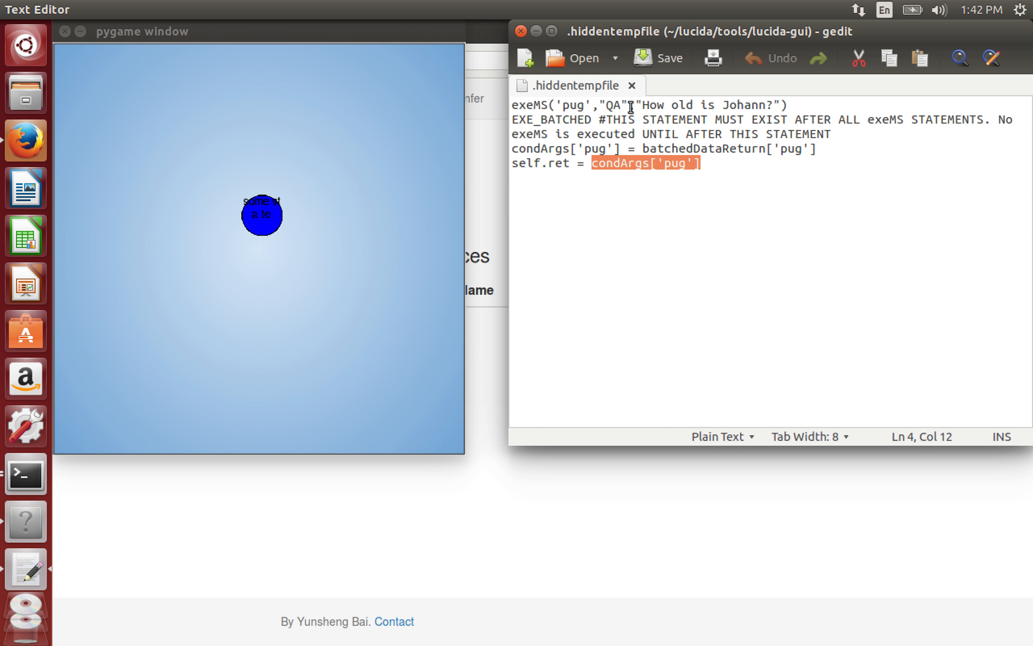
drag(636, 104, 781, 104)
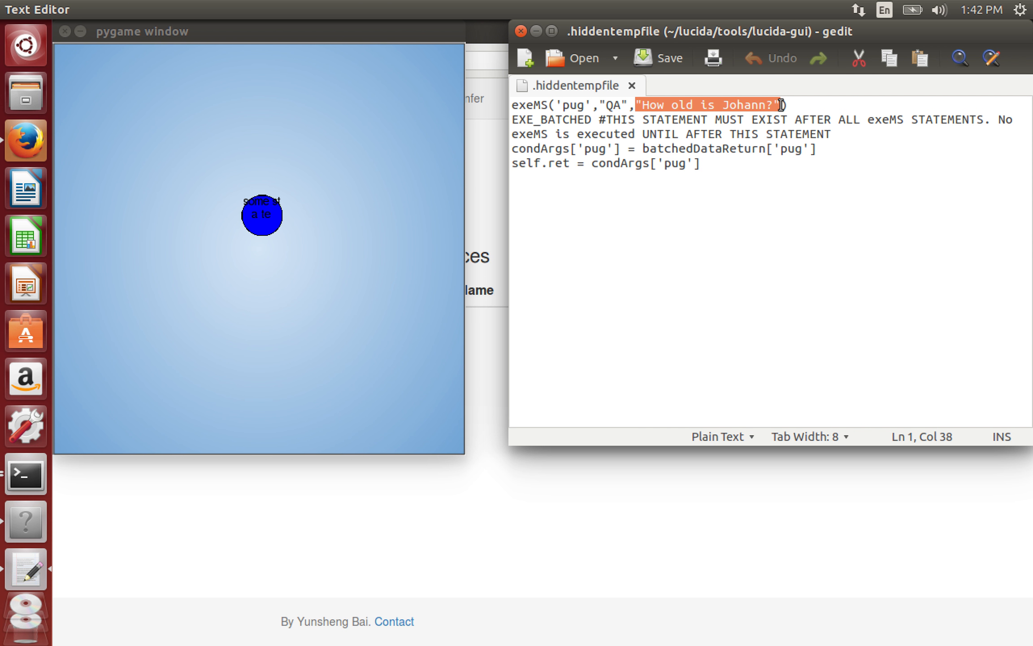
- Replace the Johann question in the QA exeMS call with inputModifierText[0]
text(input)
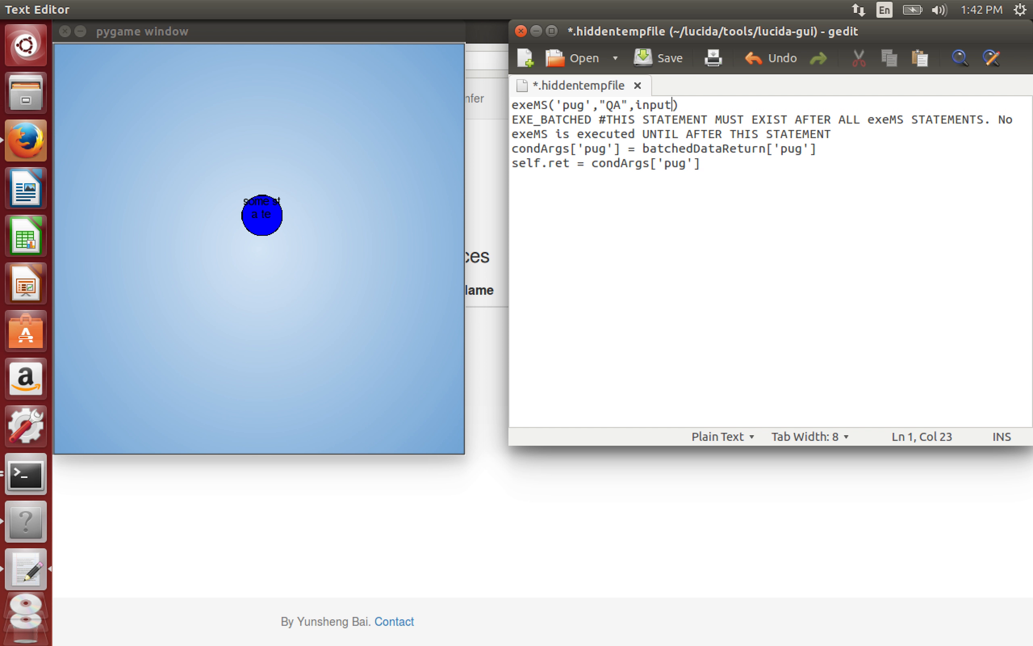
text(Modier)
key(BackSpace)
key(BackSpace)
text(fierTEX)
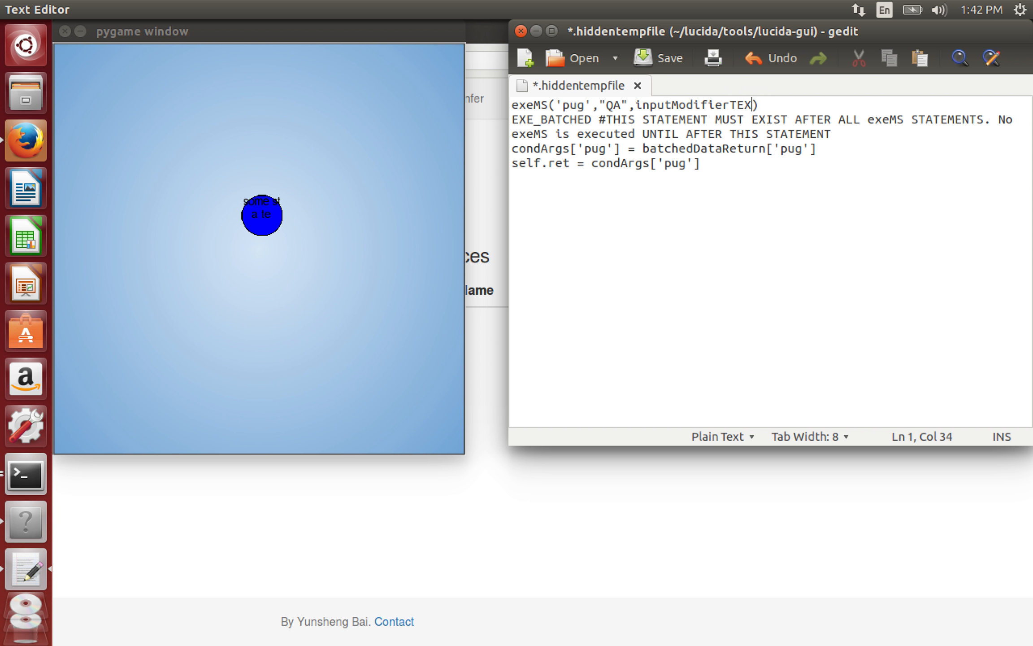
key(BackSpace)
key(BackSpace)
text(ext[0)
- Save .hiddentempfile and close gedit
drag(567, 162, 519, 164)
click(674, 170)
key(ctrl+s)
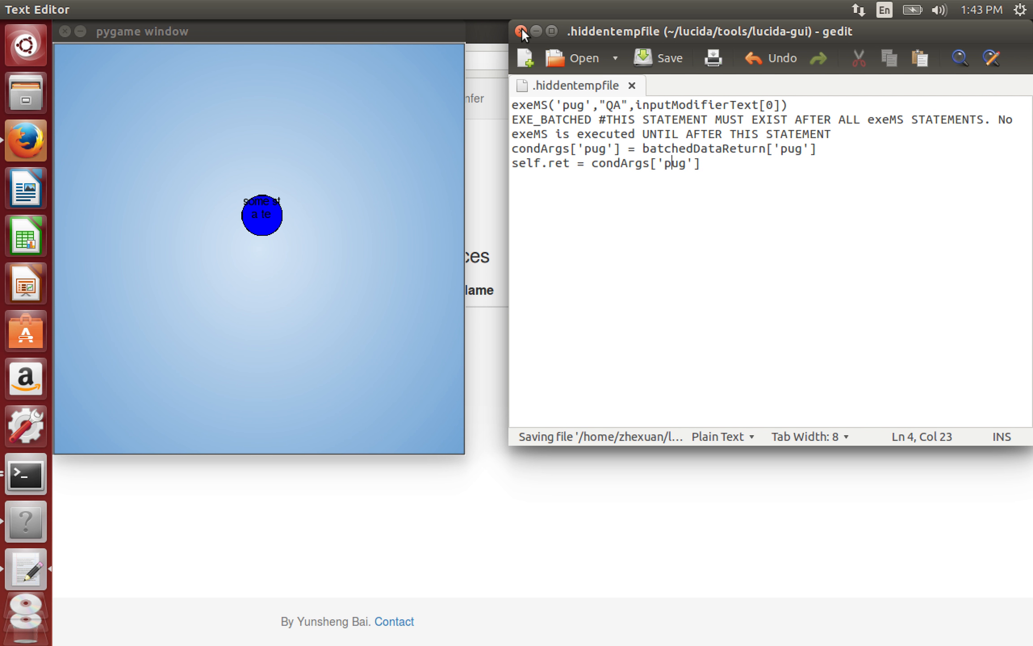
click(520, 30)
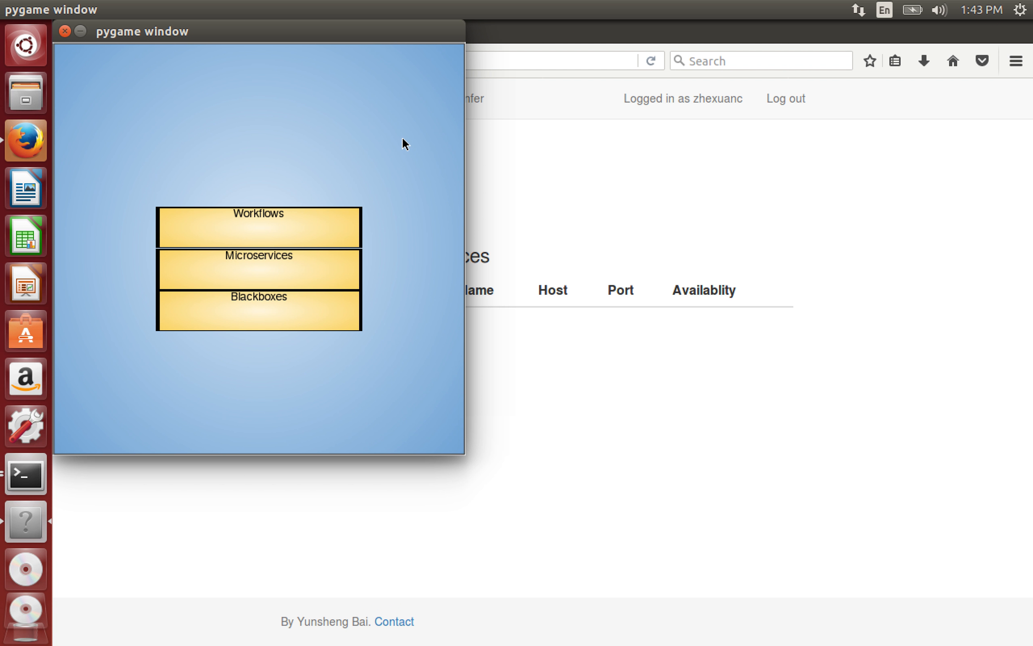
- Create a microservice named QA with text learn type and add one new empty box
click(295, 269)
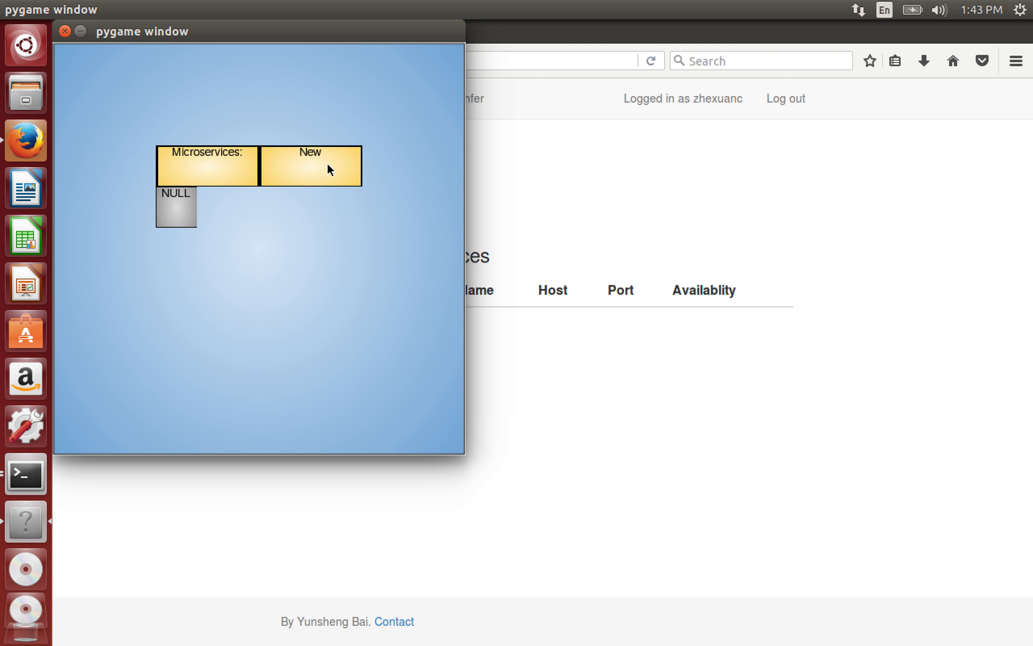
click(180, 213)
click(212, 157)
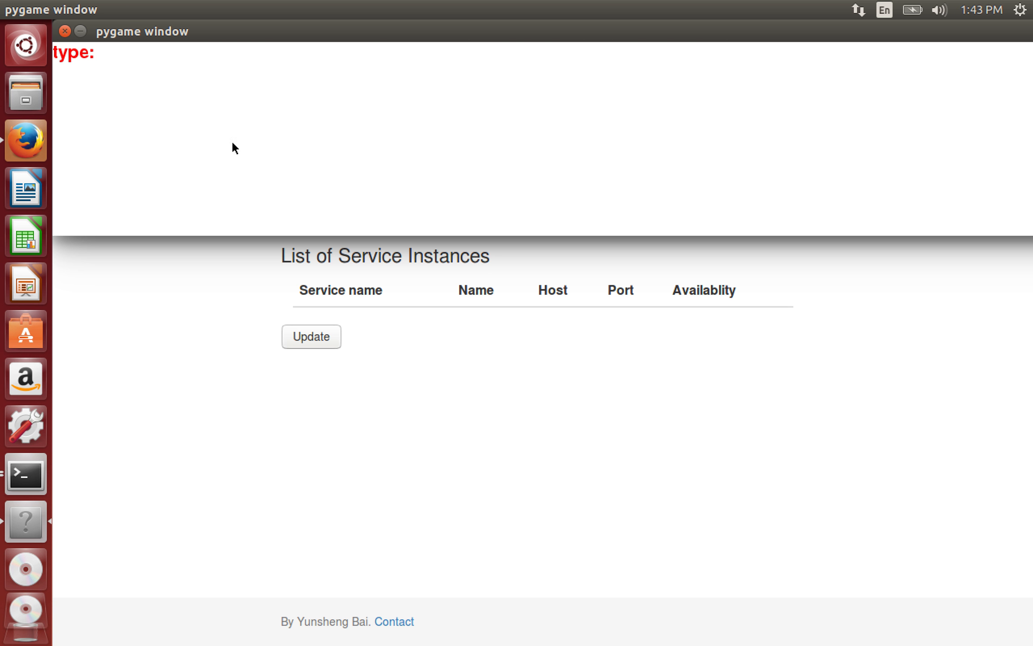
text(QA)
click(64, 31)
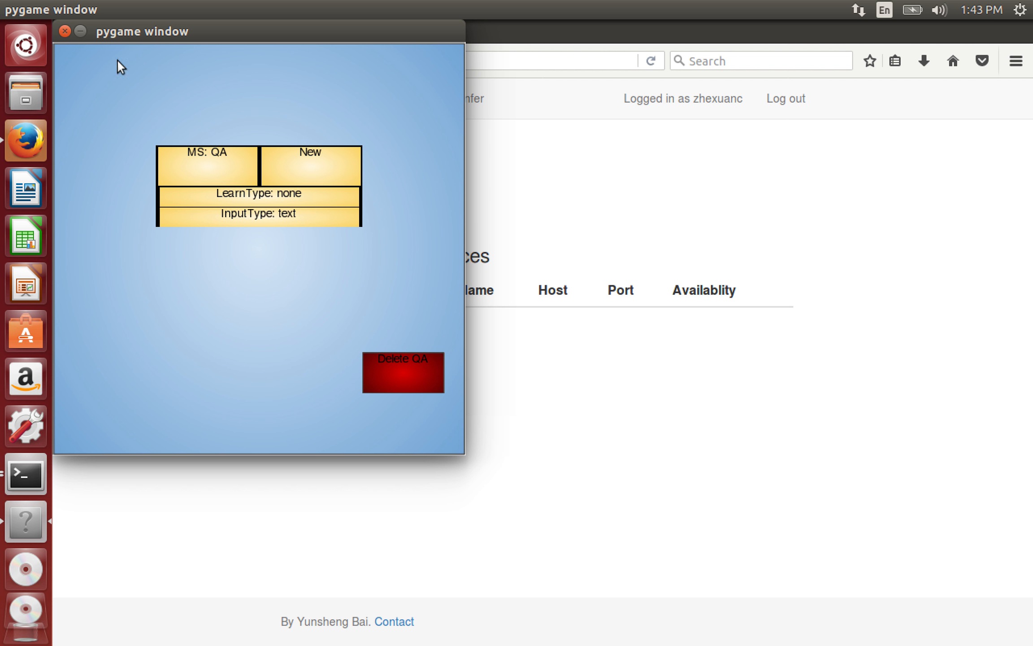
click(293, 196)
click(320, 170)
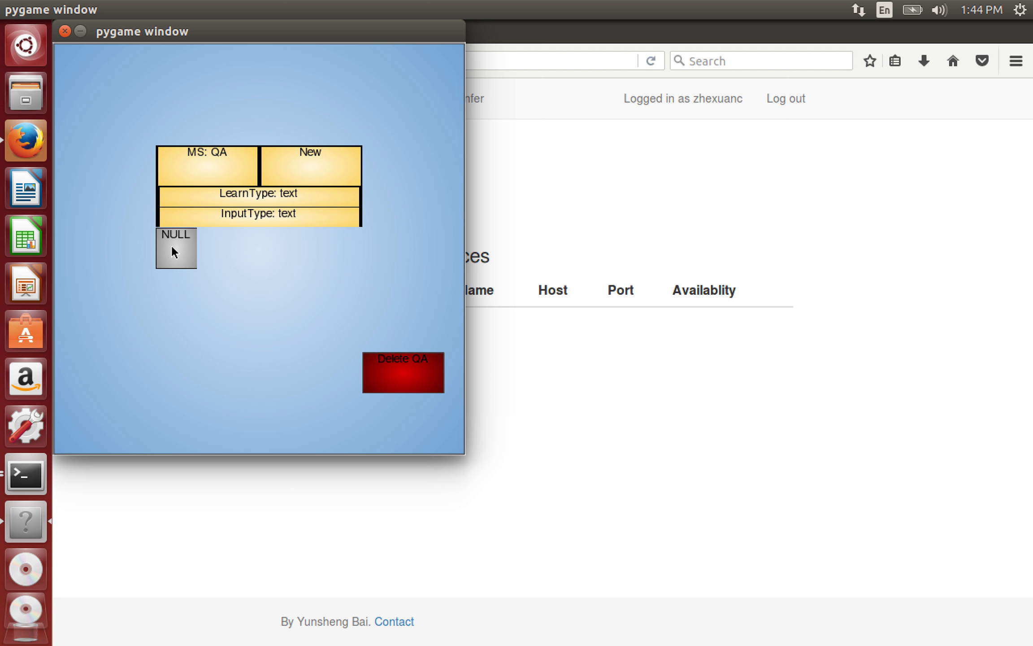
- Name the new box QA1 and give it the address 127.0.0.1:8888
click(172, 246)
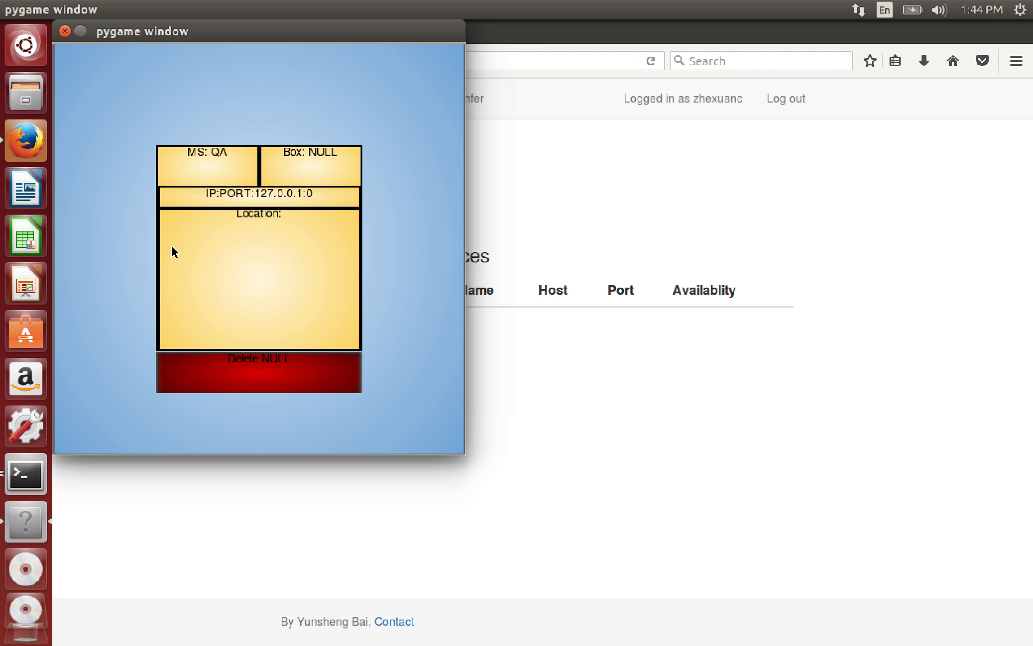
click(211, 162)
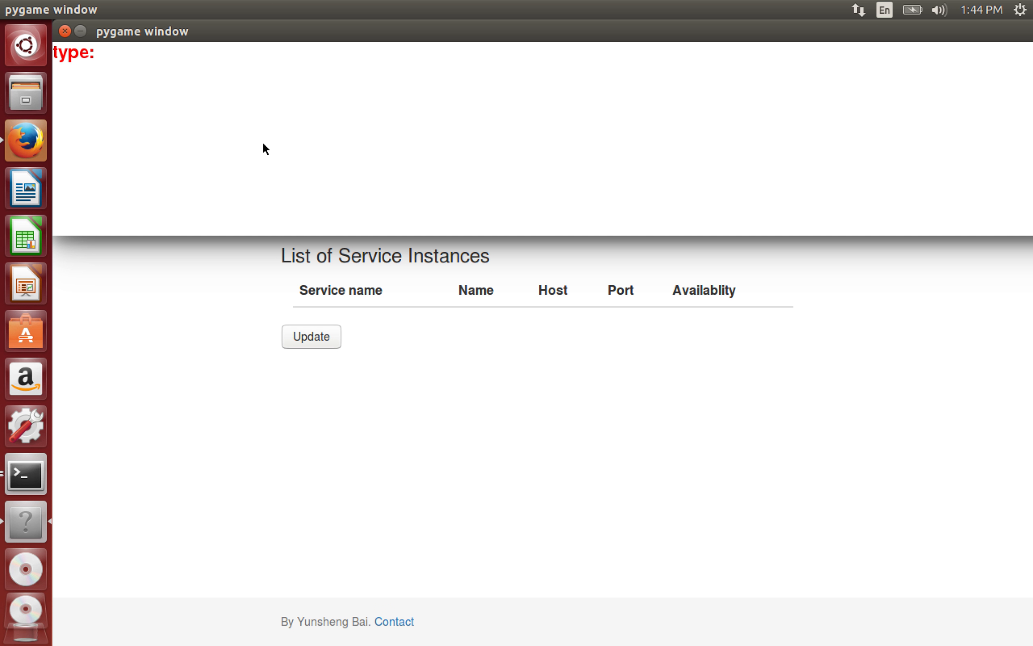
text(QA1)
click(64, 31)
click(205, 205)
text(127.0.0.1:8888)
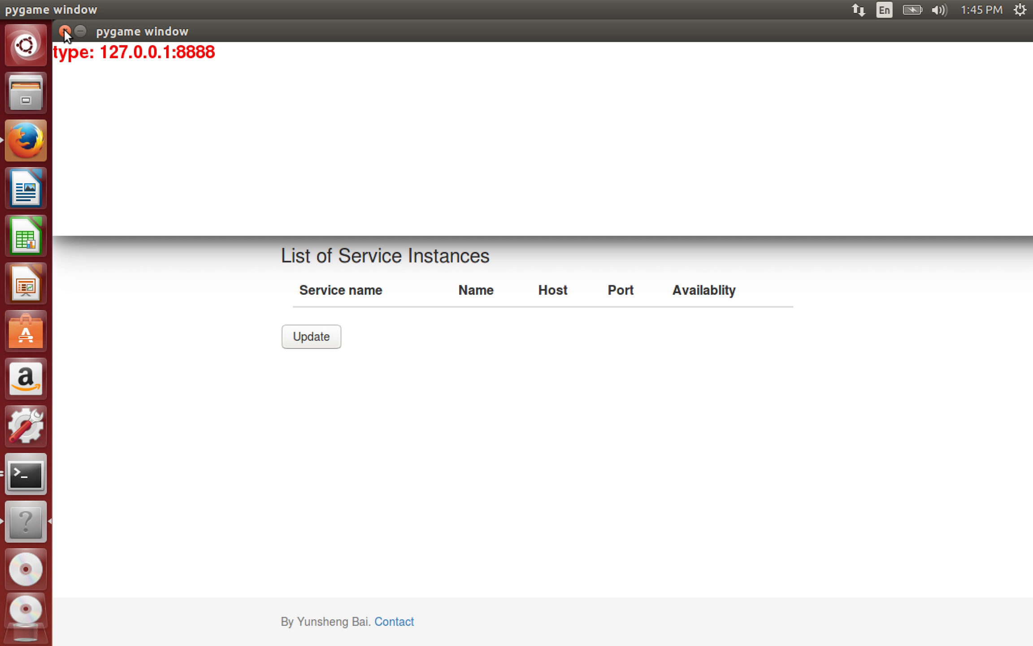
key(Return)
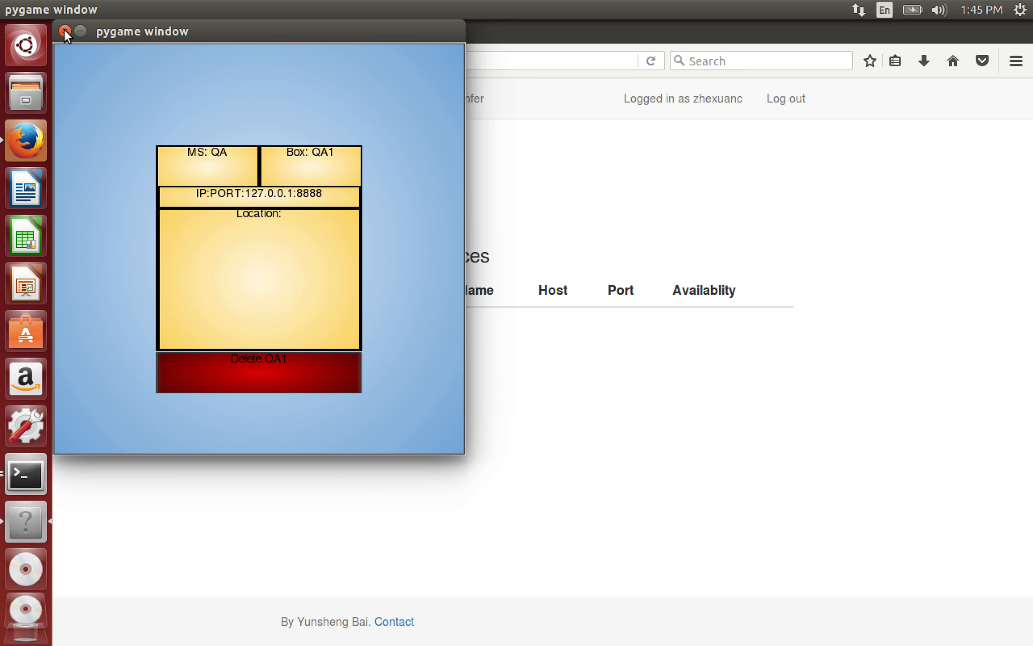
- Set the box location to the home folder's lucida/lucida/questionanswering/OpenEphyra path
click(299, 250)
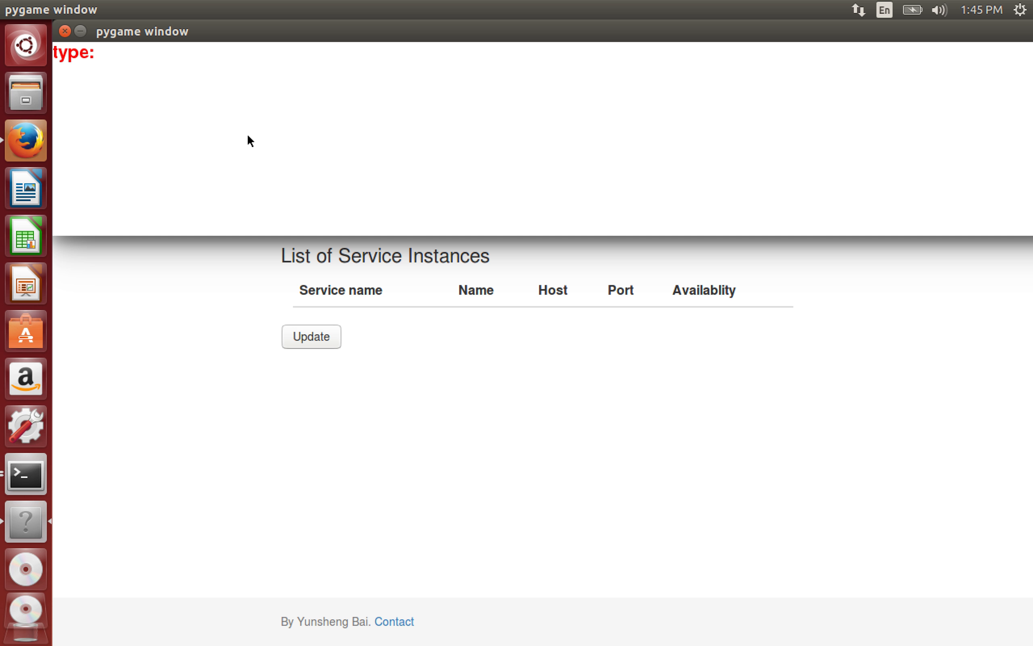
text(/home/zhexuan/lucida/lu)
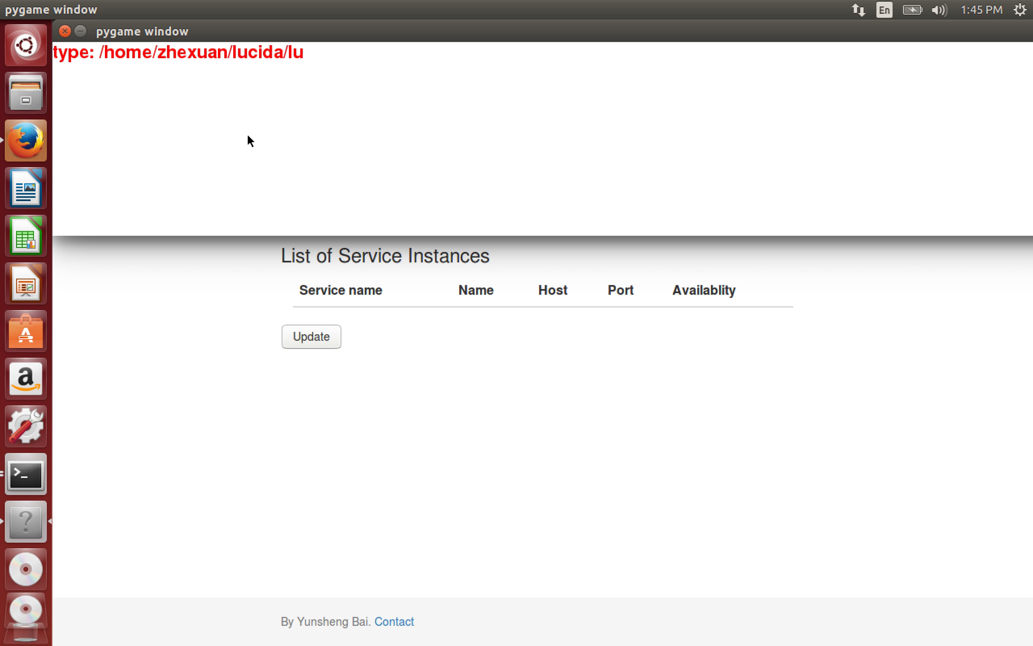
text(cida/)
text(question)
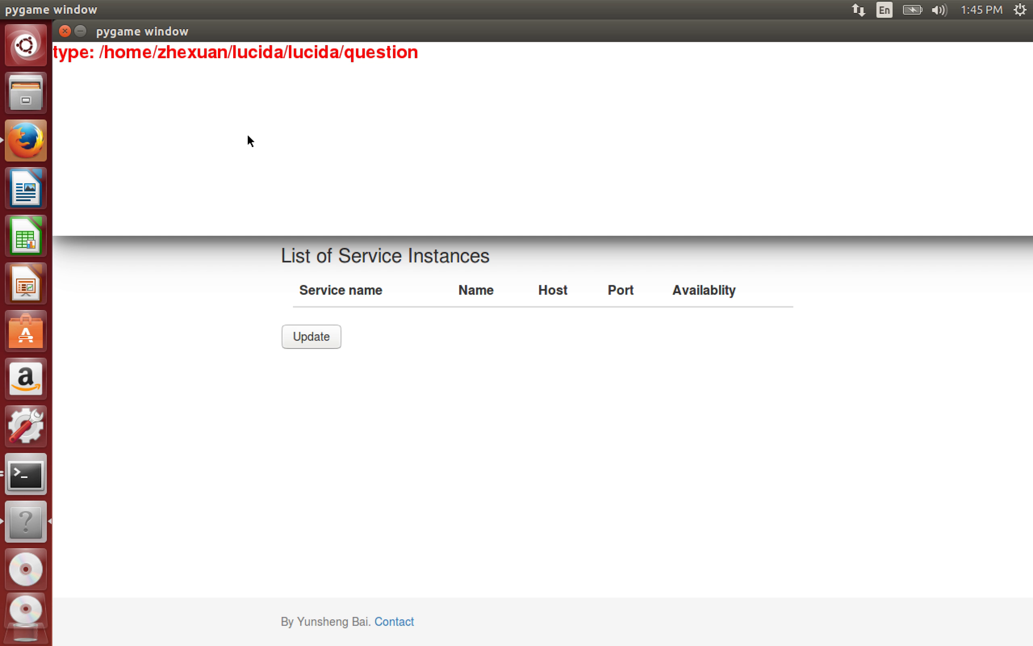
text(answering)
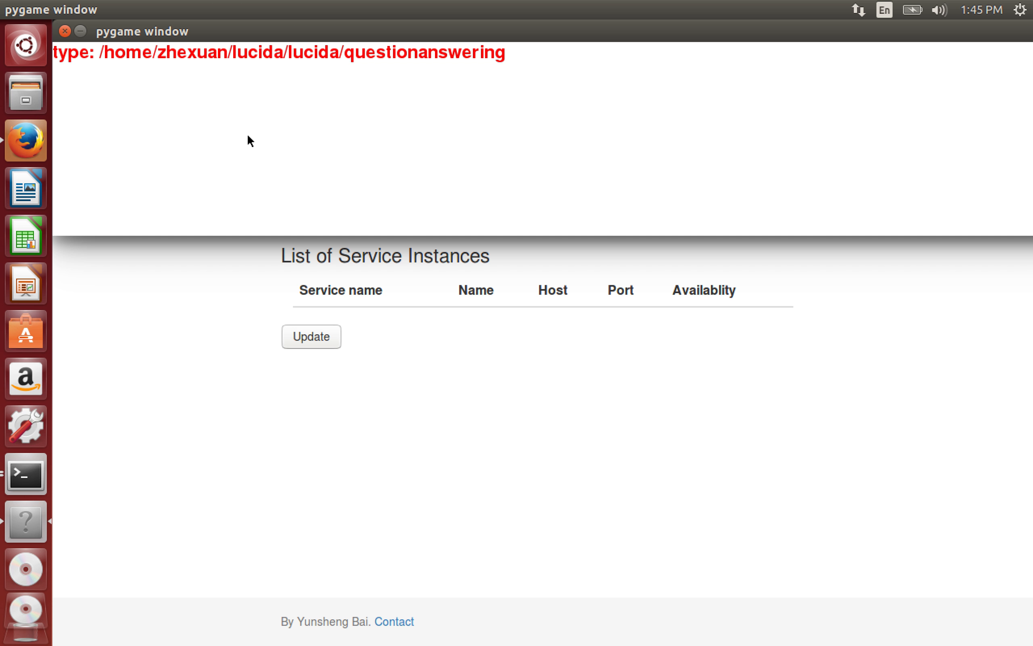
text(/OpenEphra)
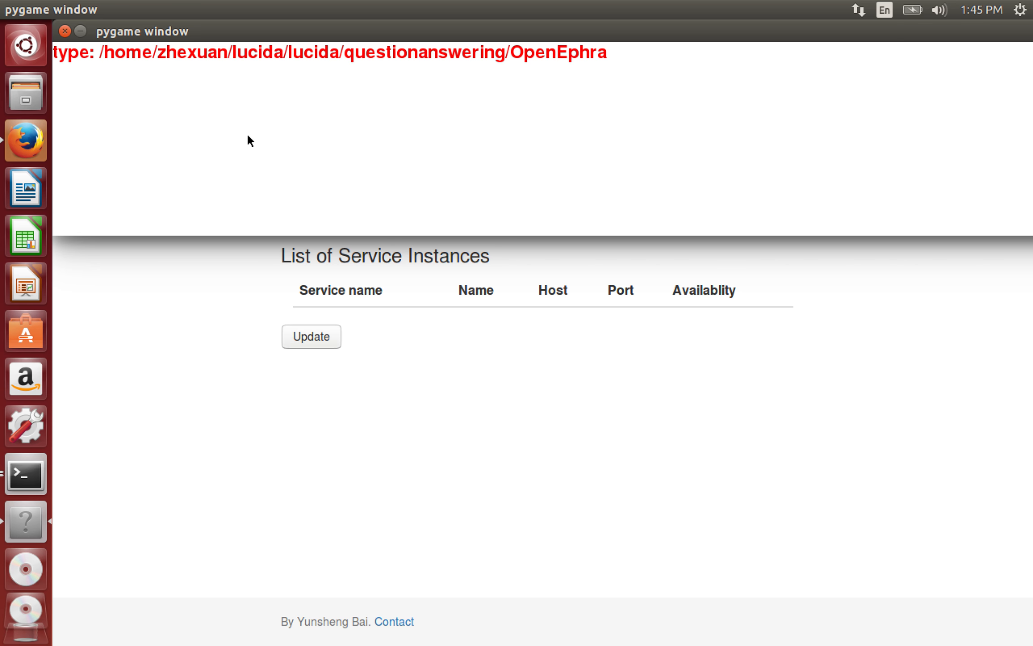
key(BackSpace)
key(BackSpace)
text(yra)
- Browse Files to lucida/lucida/questionanswering/OpenEphyra, select its contents, then close the file browser
click(14, 83)
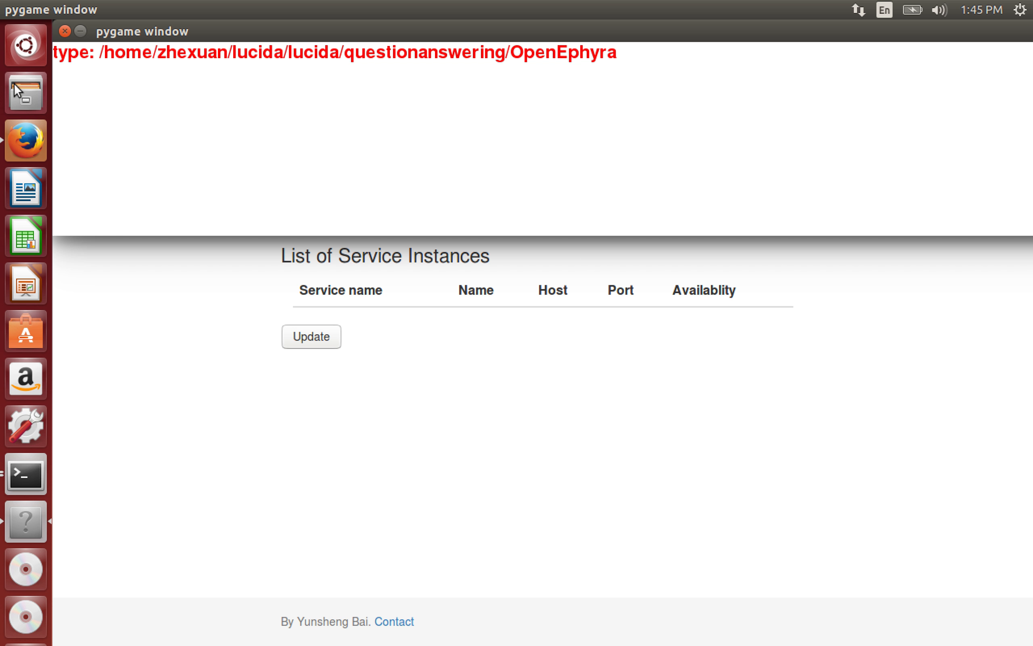
double_click(275, 361)
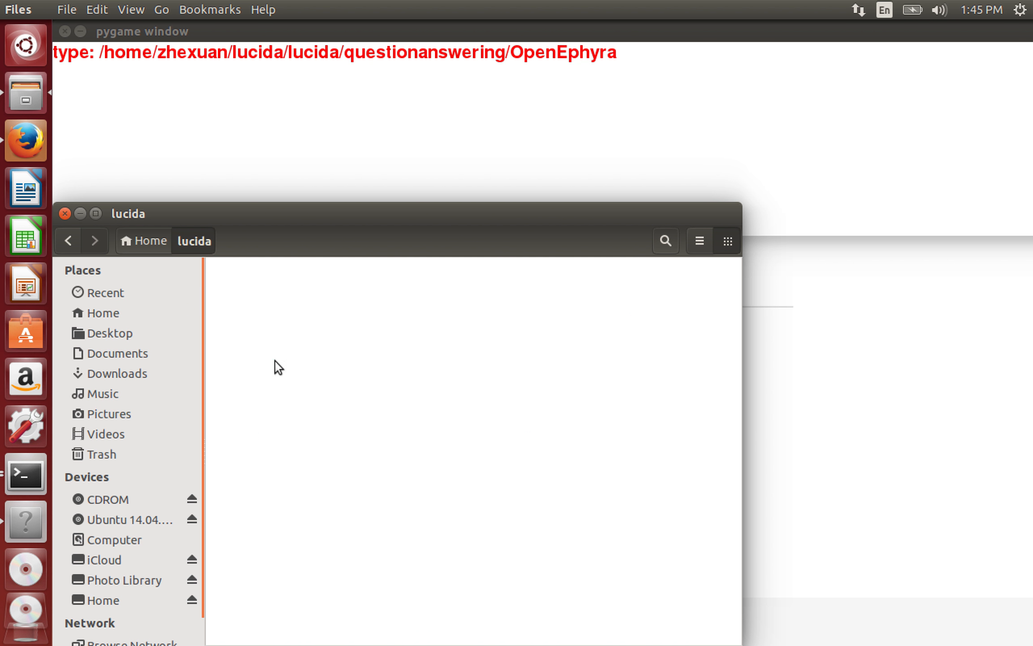
double_click(281, 278)
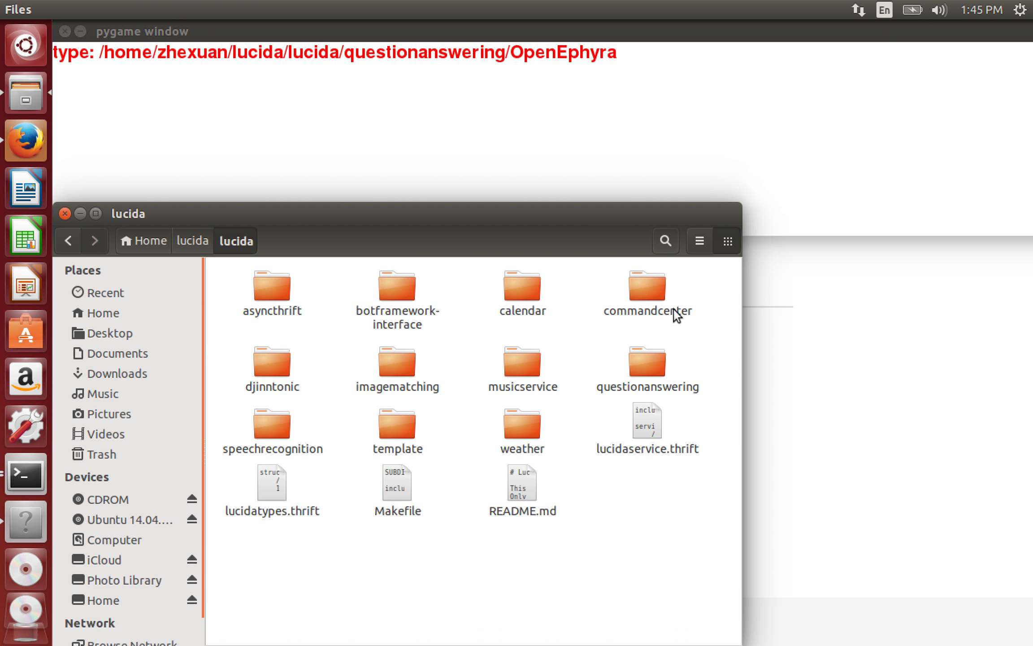
double_click(632, 381)
double_click(270, 293)
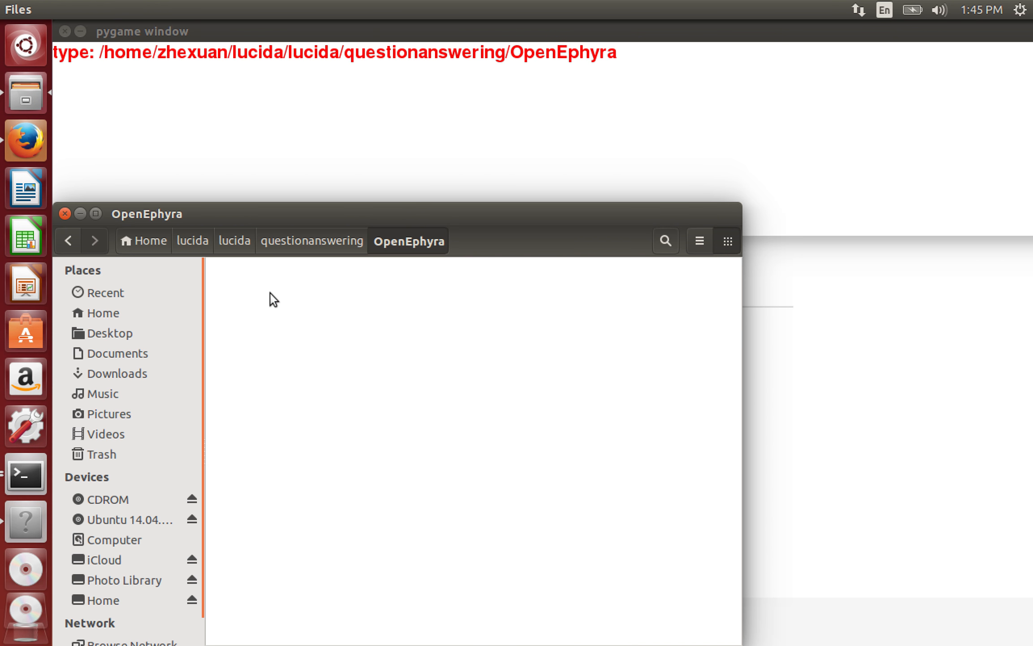
drag(679, 558, 337, 405)
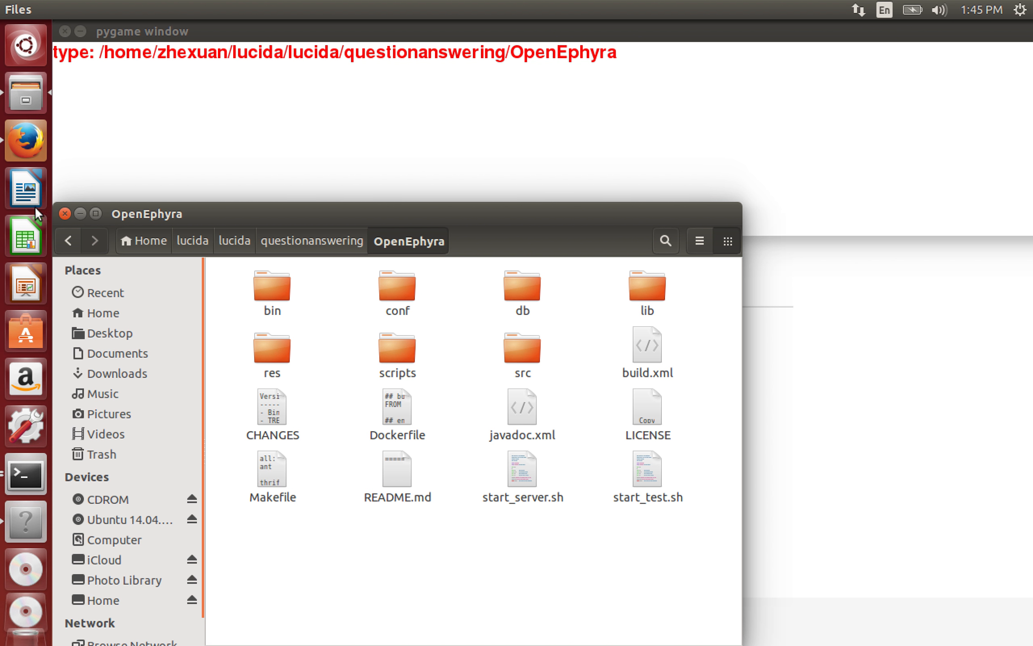
click(63, 212)
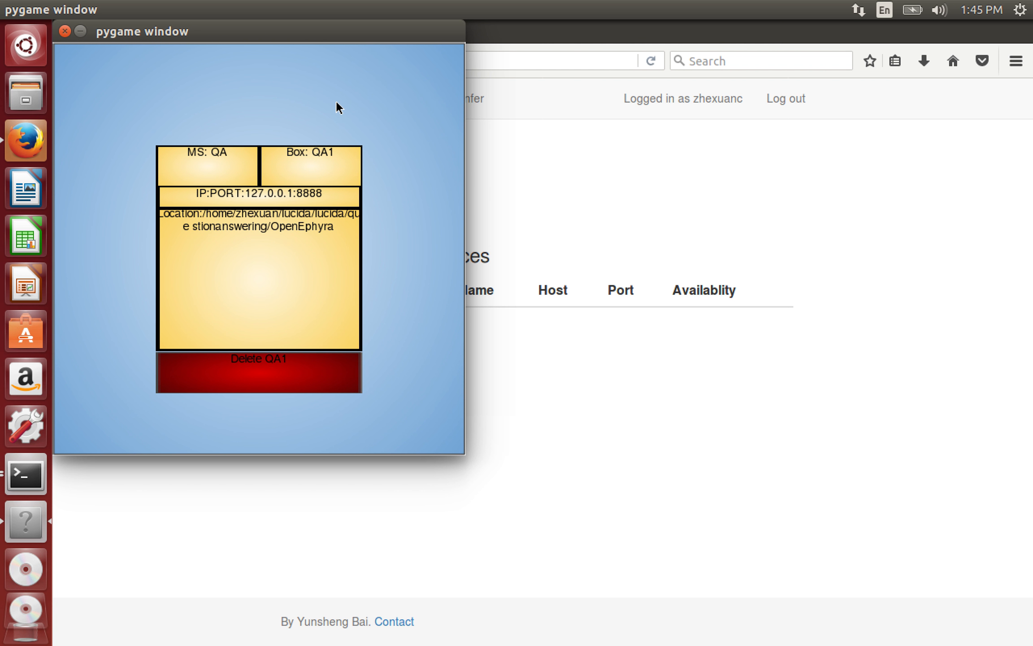
- Return the command center to its main menu and refresh Firefox's Create page service list
click(336, 103)
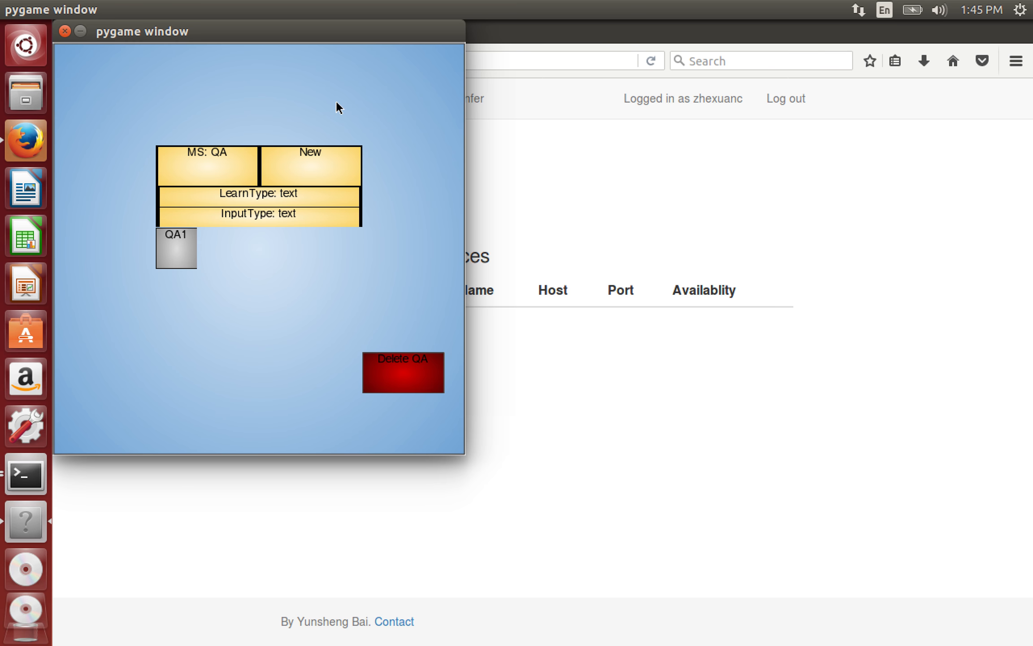
click(337, 103)
click(336, 103)
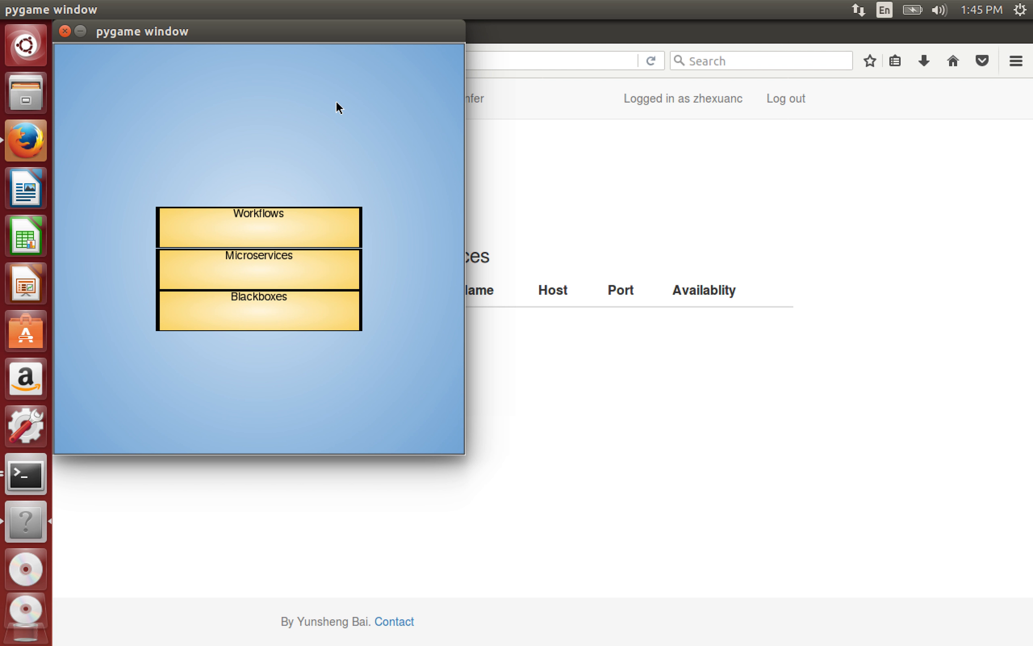
click(536, 176)
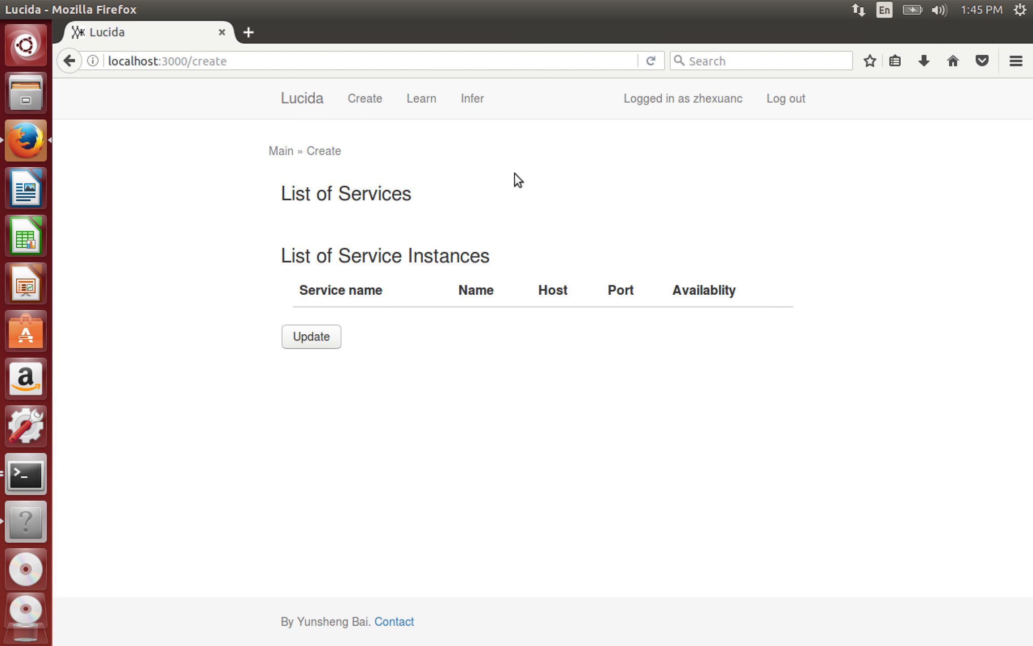
click(359, 100)
click(323, 333)
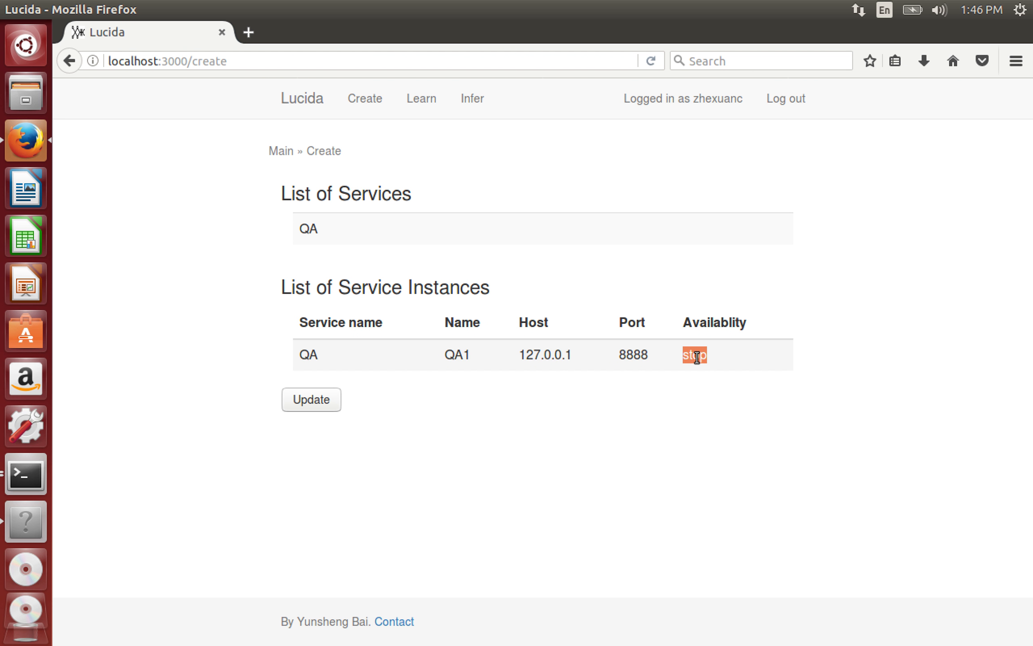
- Start the QA1 instance of the QA microservice on port 8888, then minimize both windows
click(36, 471)
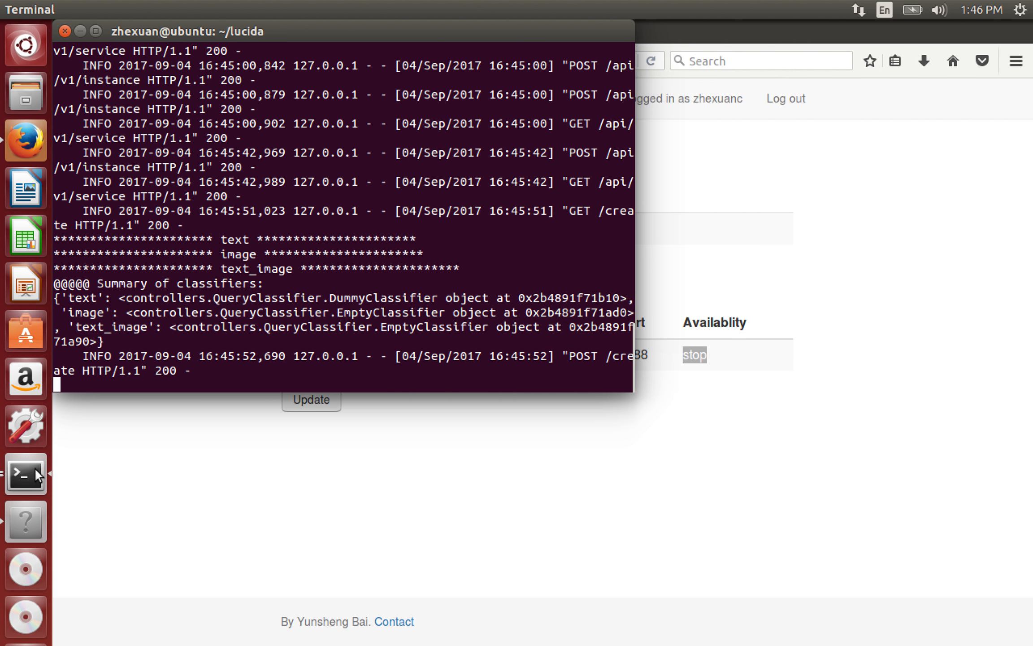
click(82, 30)
click(27, 518)
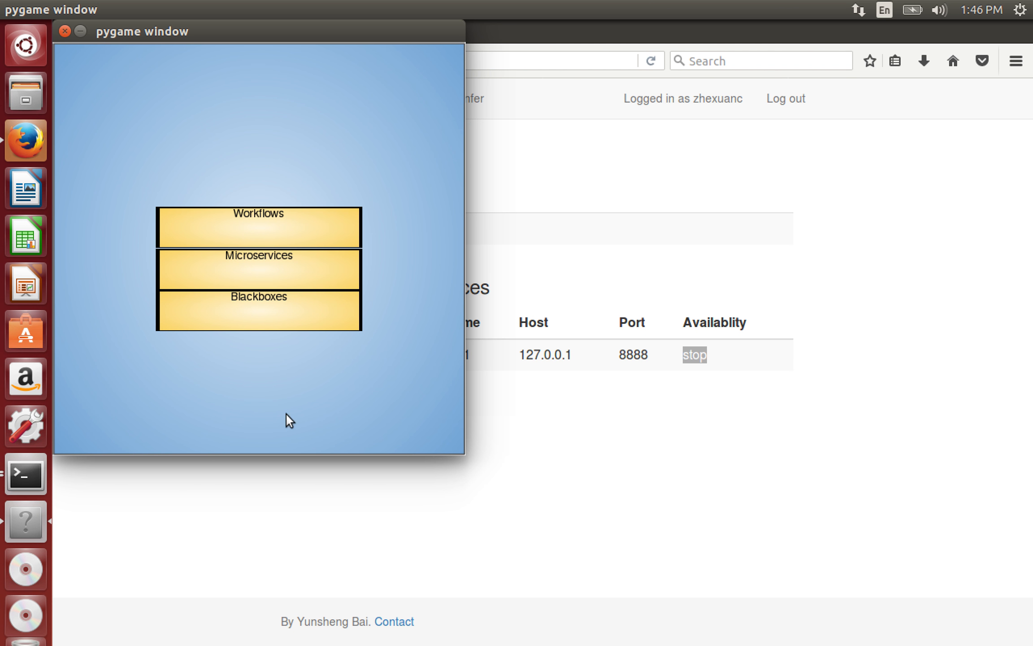
click(281, 317)
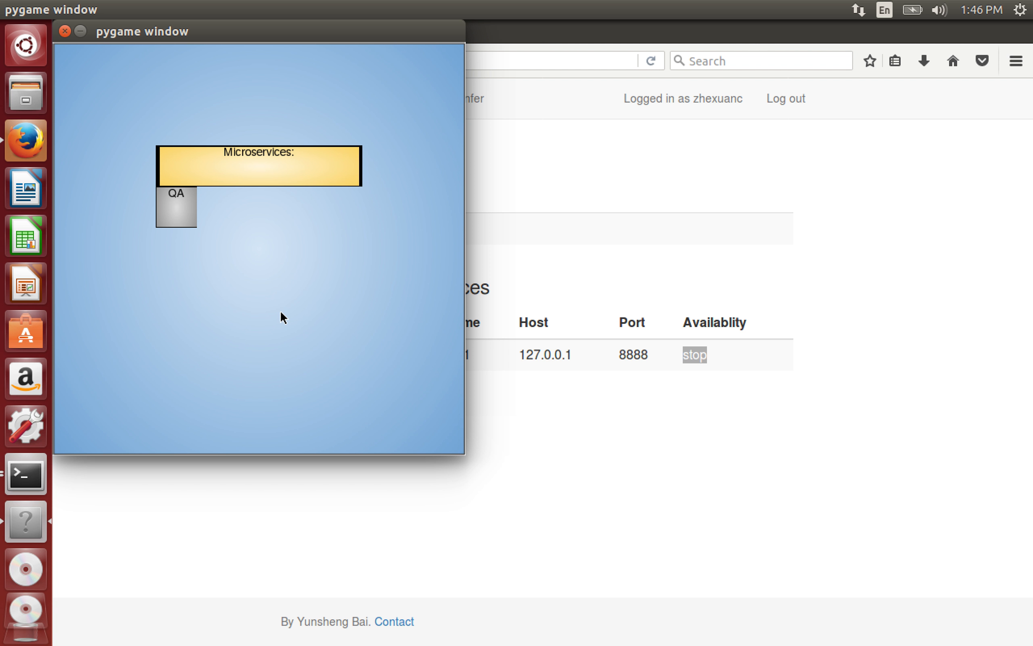
click(182, 208)
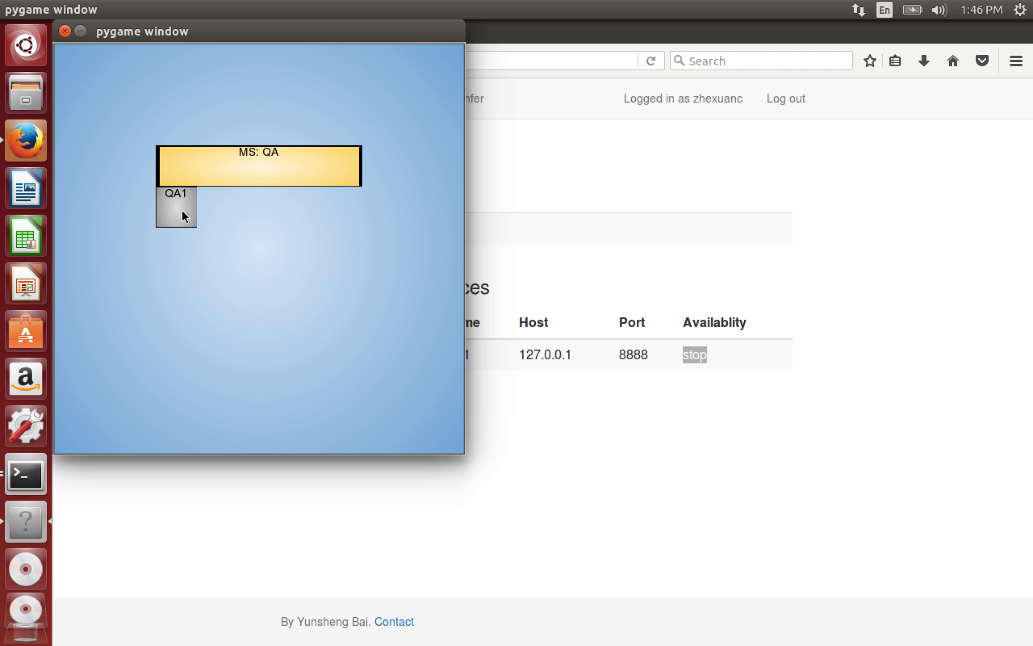
click(184, 214)
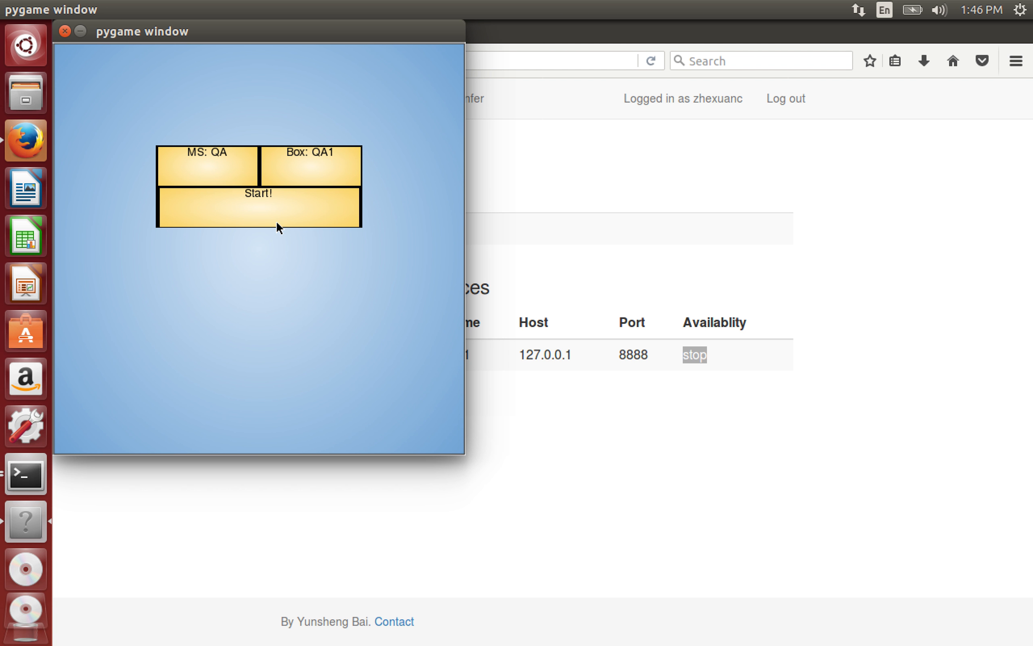
click(280, 187)
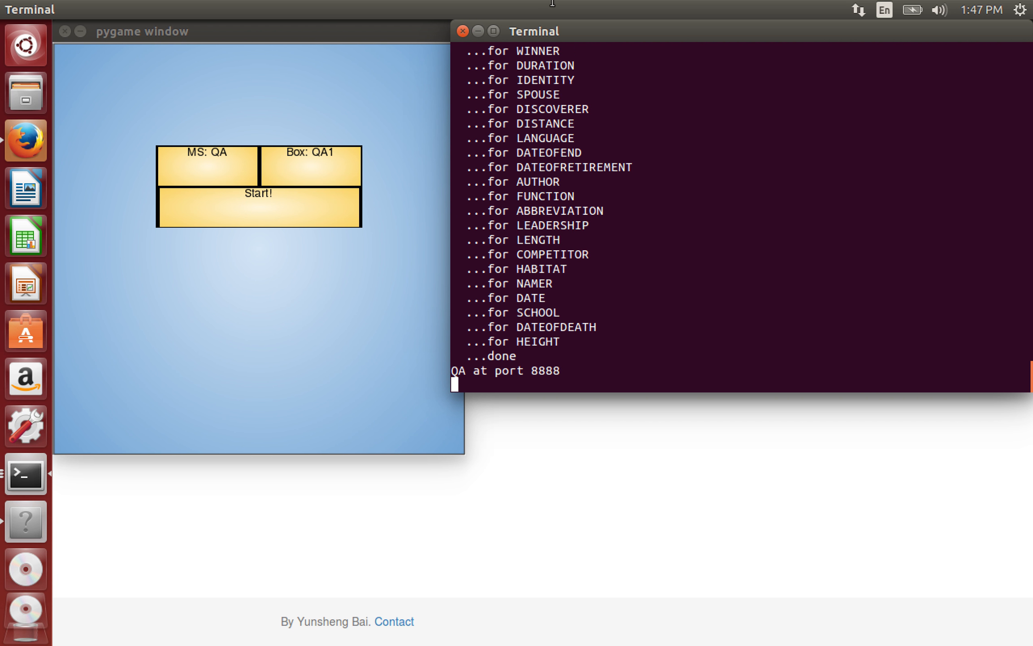
click(479, 31)
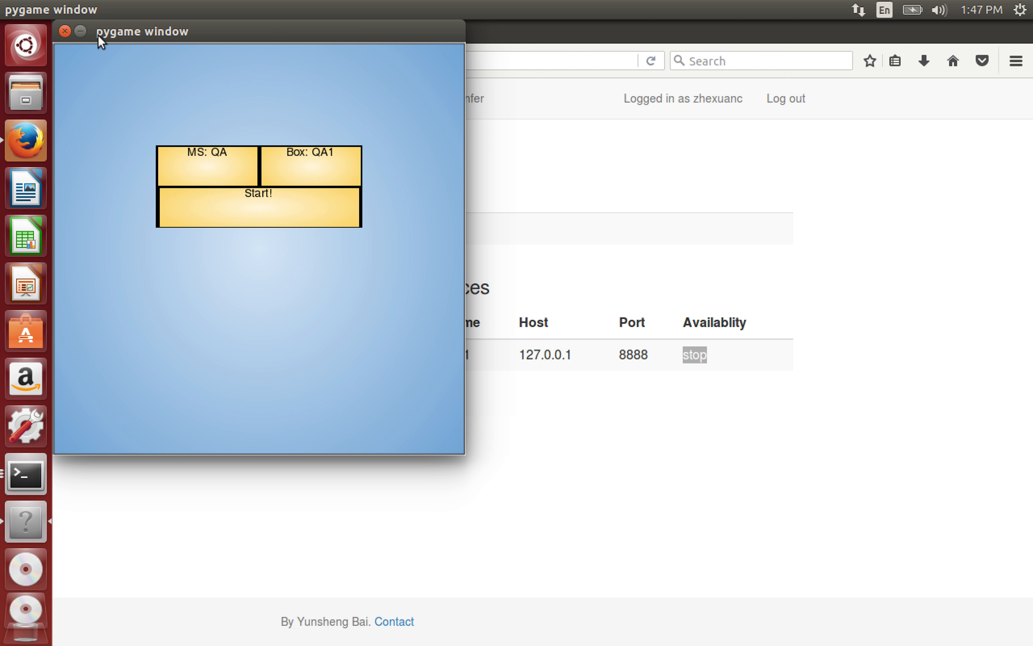
click(79, 31)
- Reload the Create page to confirm the QA1 instance is now running
click(614, 311)
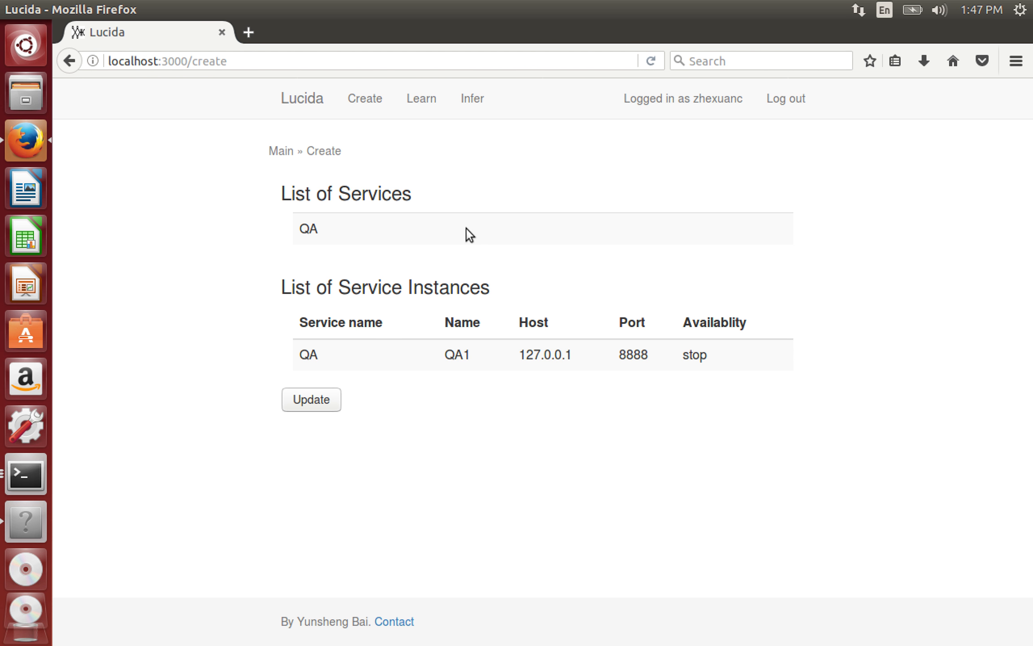
click(366, 99)
click(714, 201)
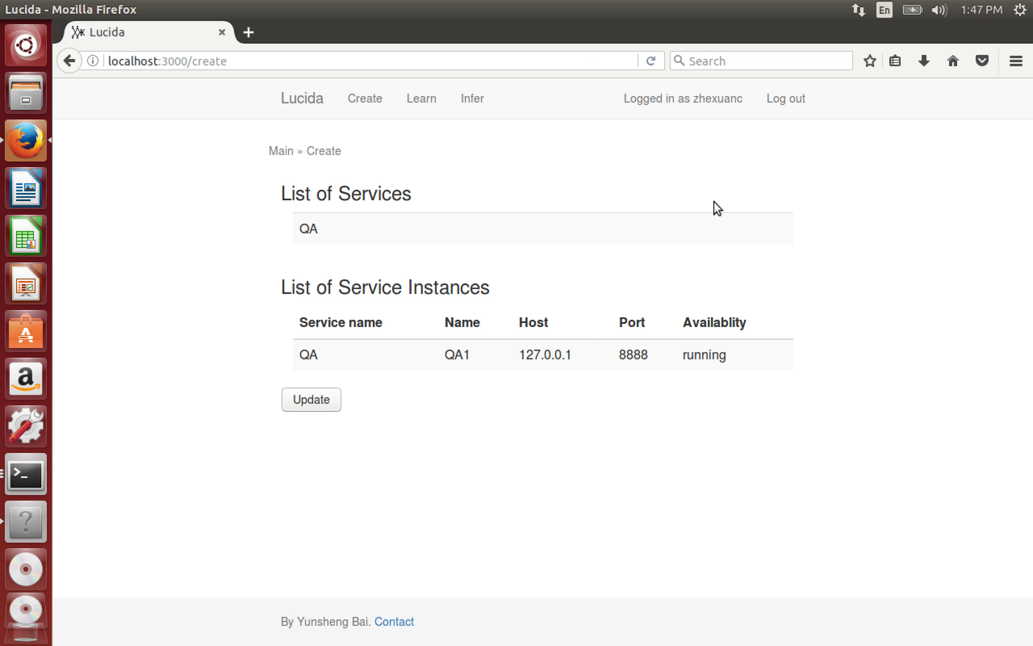
- On the Infer page, allow the microphone and ask 'How old is James?'
click(479, 97)
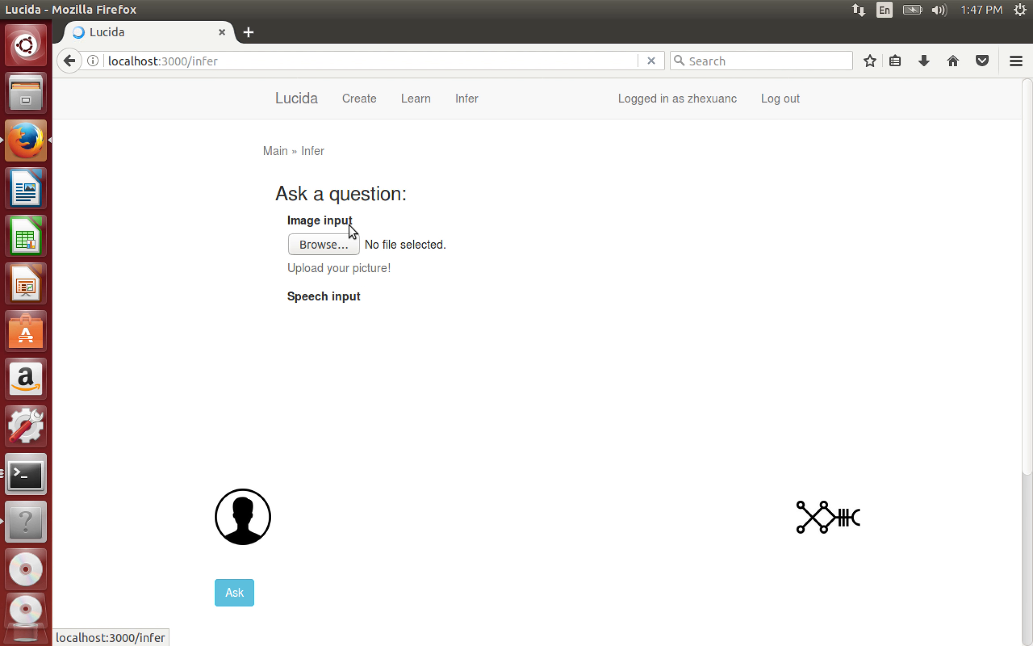
click(320, 198)
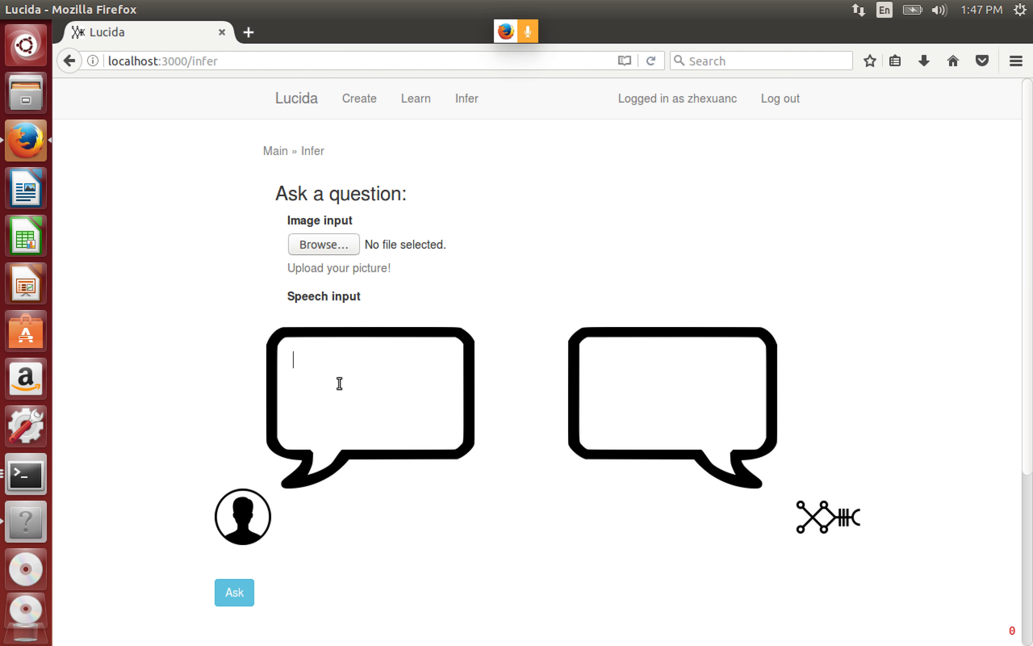
text(How old is J)
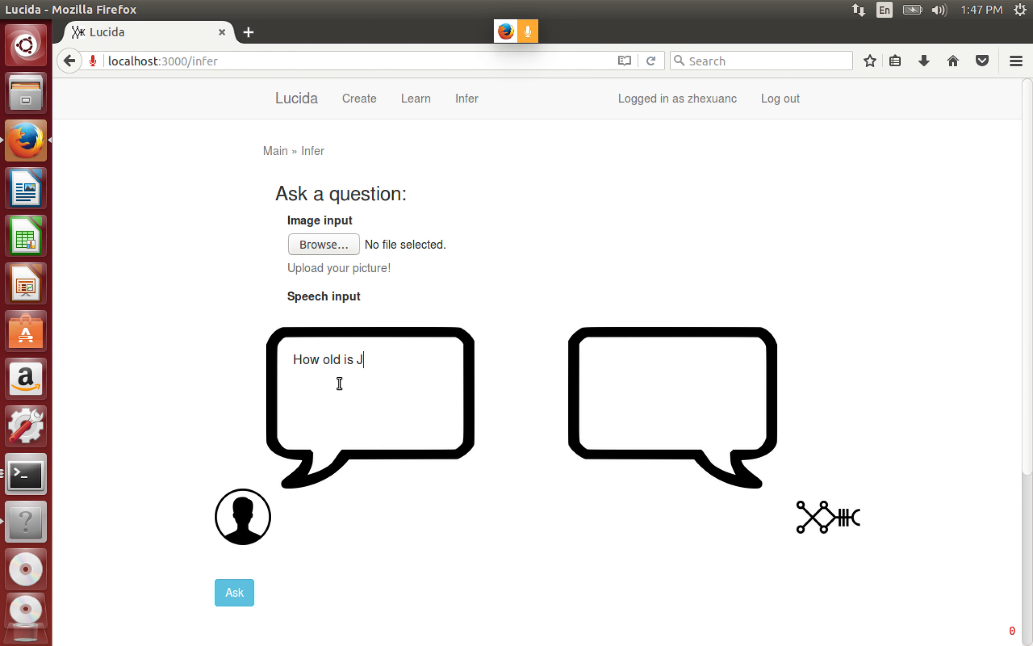
text(o)
key(BackSpace)
text(ames?)
click(237, 592)
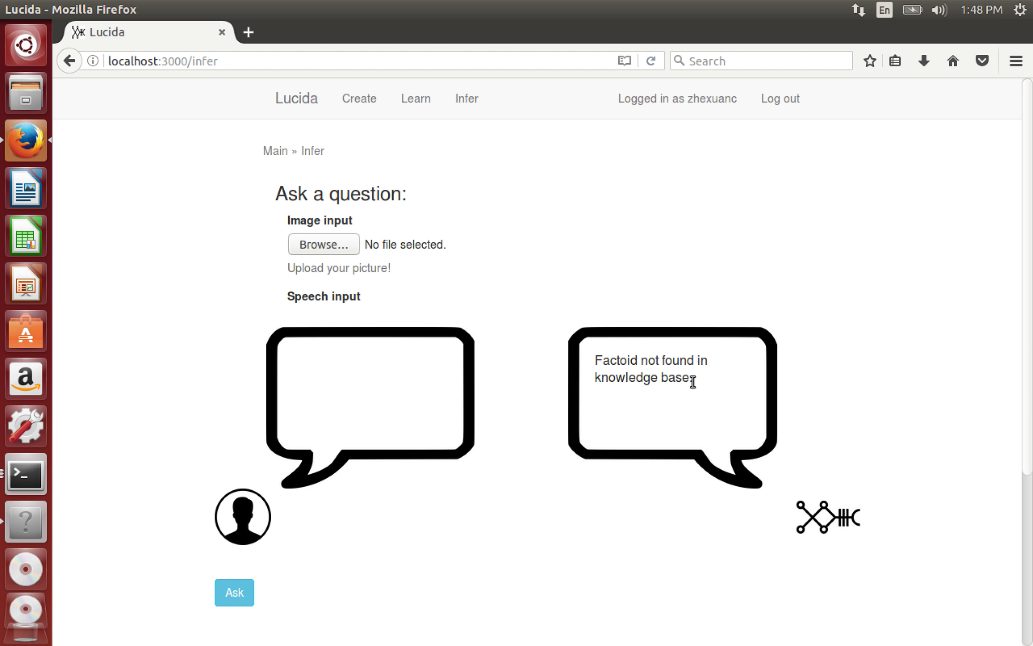
- On the Learn page, add the text fact 'James is 14 years old.' to QA
click(423, 107)
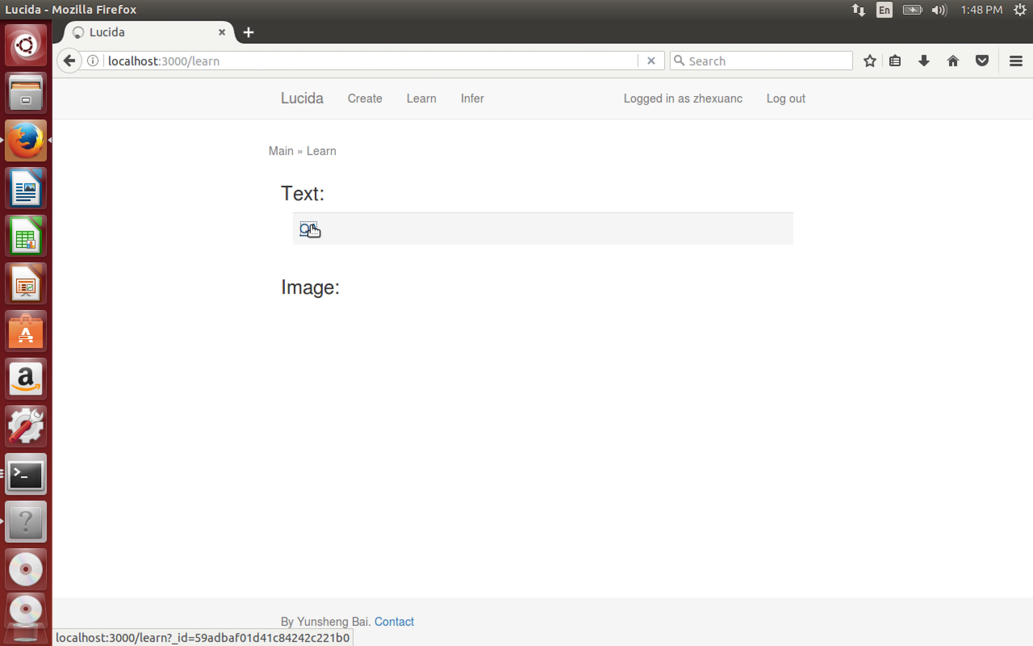
click(308, 230)
click(531, 285)
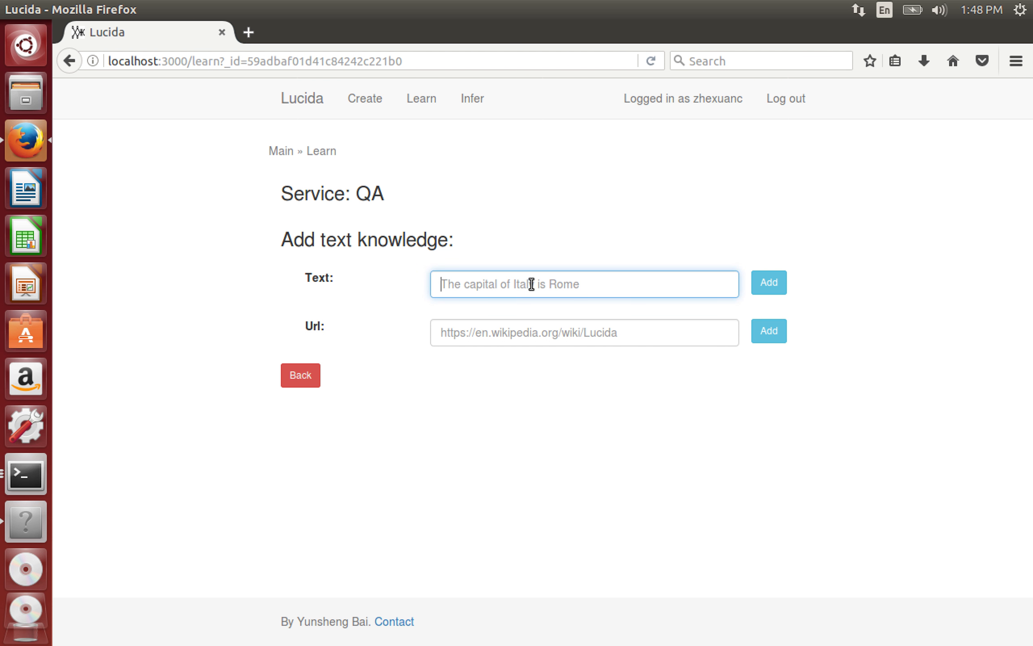
text(Jam)
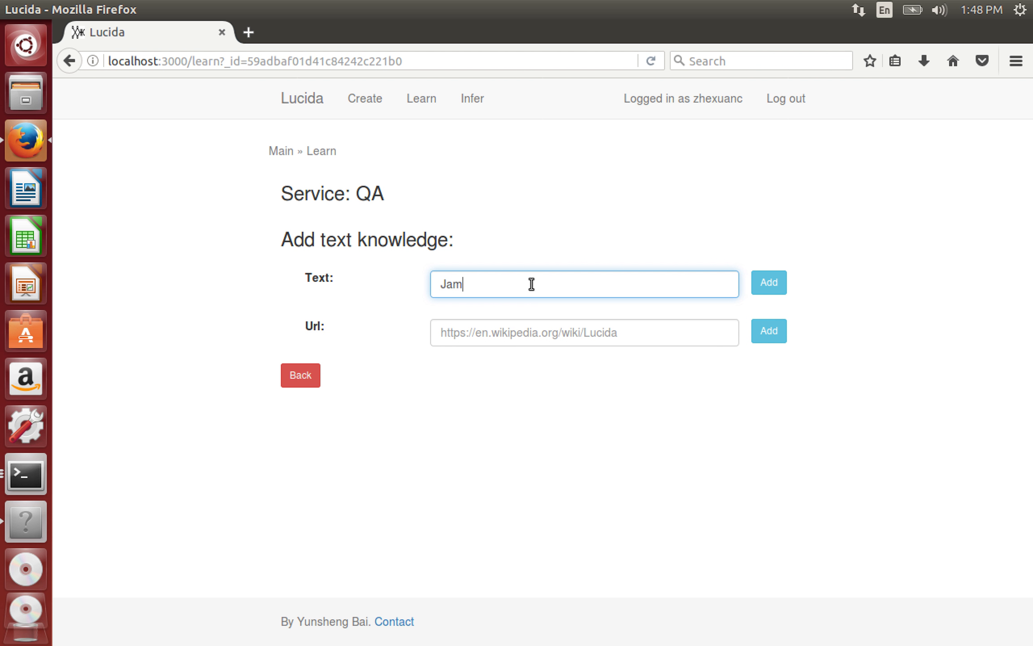
text(es is 14 ye)
key(BackSpace)
text(yesrs)
key(BackSpace)
key(BackSpace)
key(BackSpace)
text(ars old.)
click(779, 285)
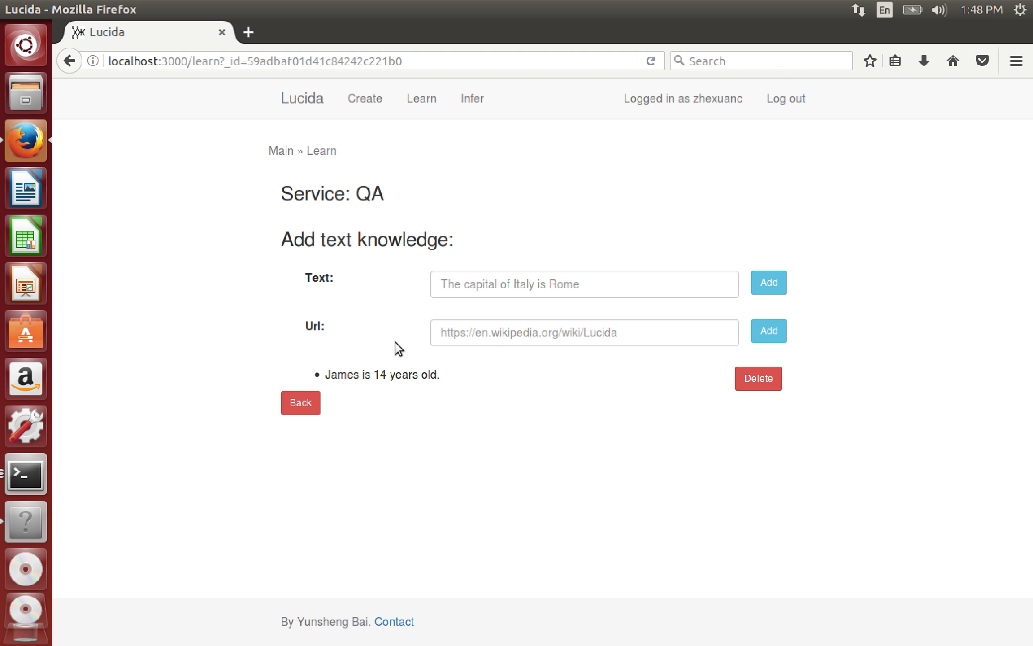
click(472, 99)
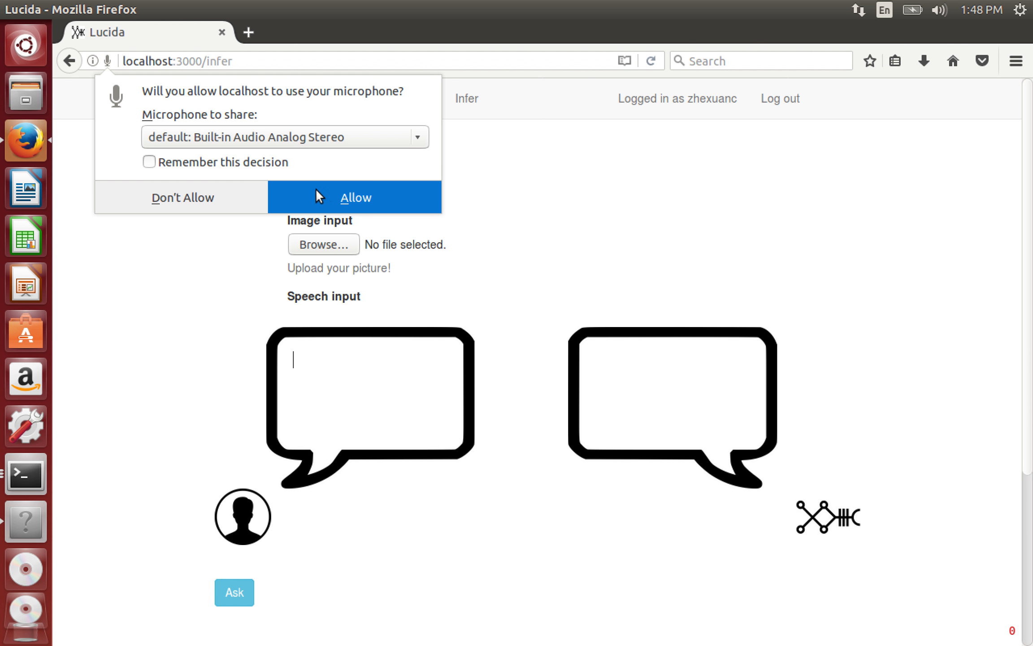
- Allow the microphone, ask 'How old is James?' again, and check the '14 years' answer
click(321, 190)
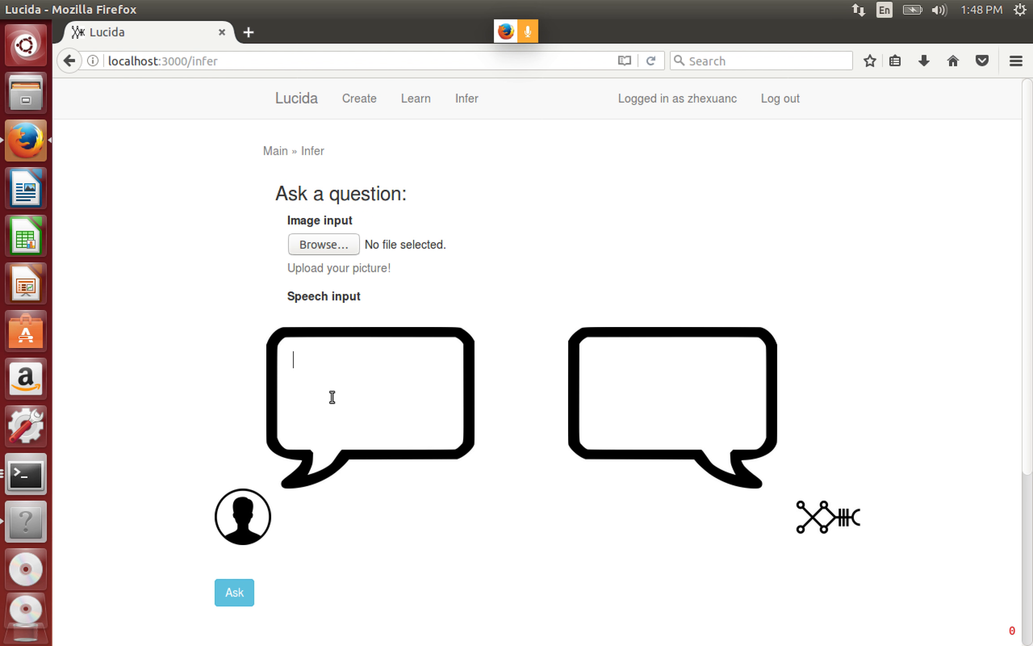
text(How ols isJames?)
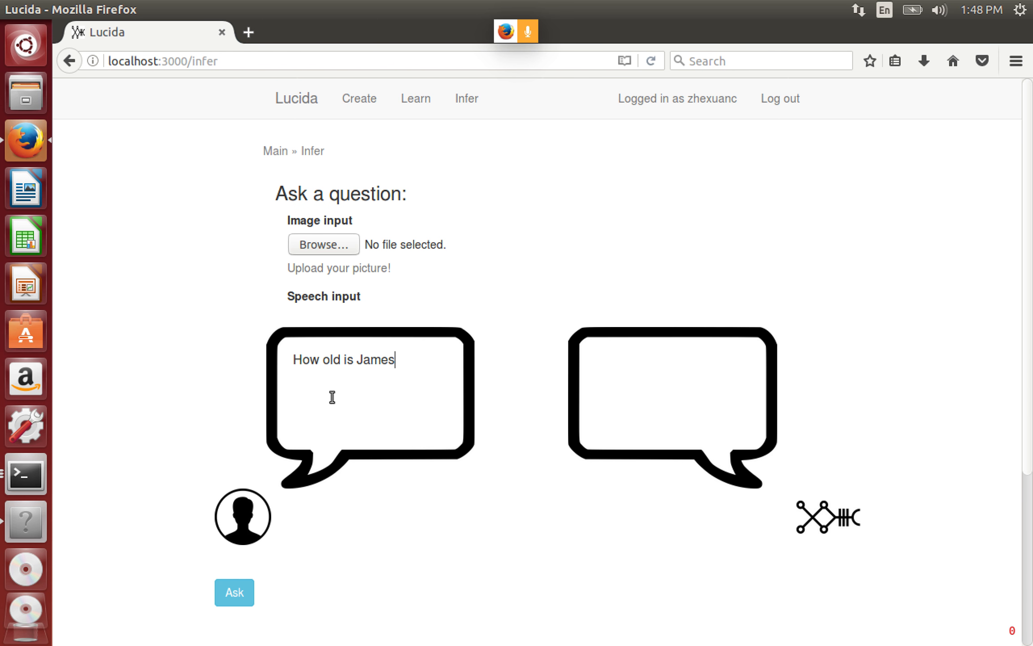
click(233, 592)
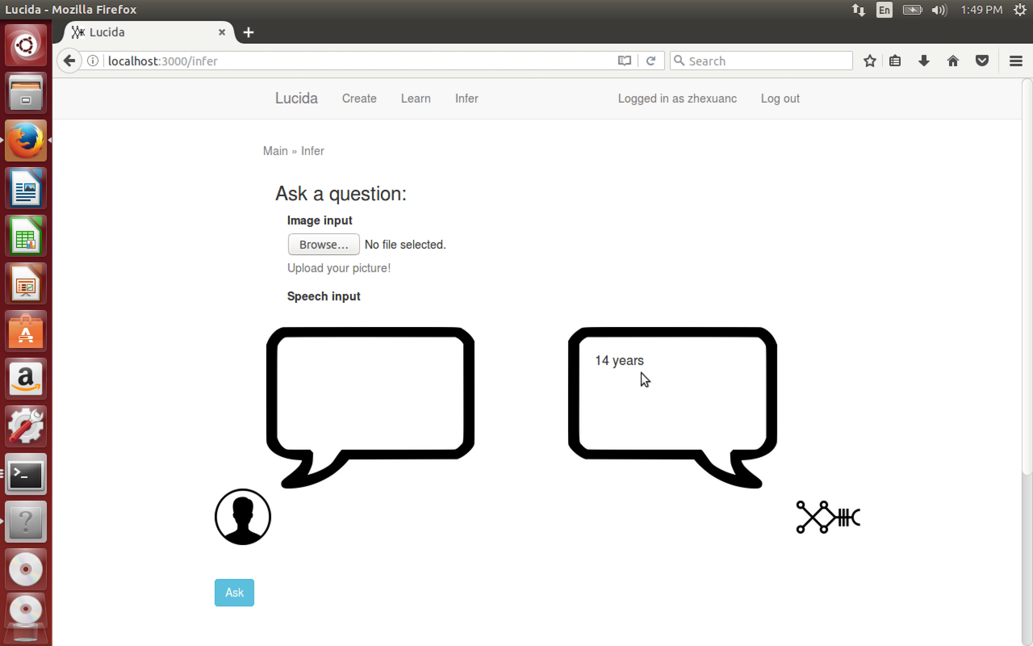
triple_click(613, 363)
click(696, 290)
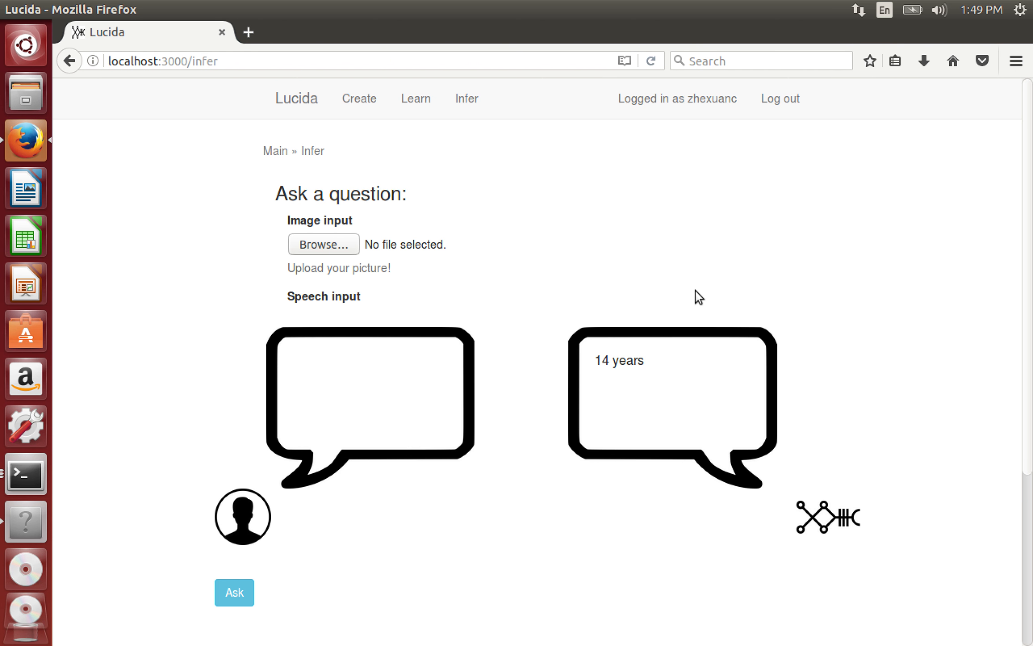